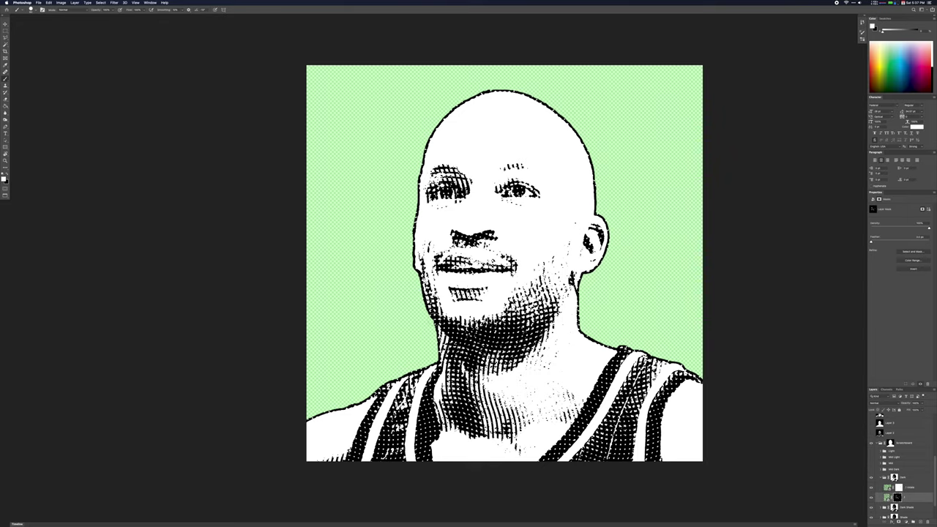
- Paint white on the mask of the lower line layer in the Mid Dark group to build hatching along the jaw and cheek
scroll(498, 264, "left", 2)
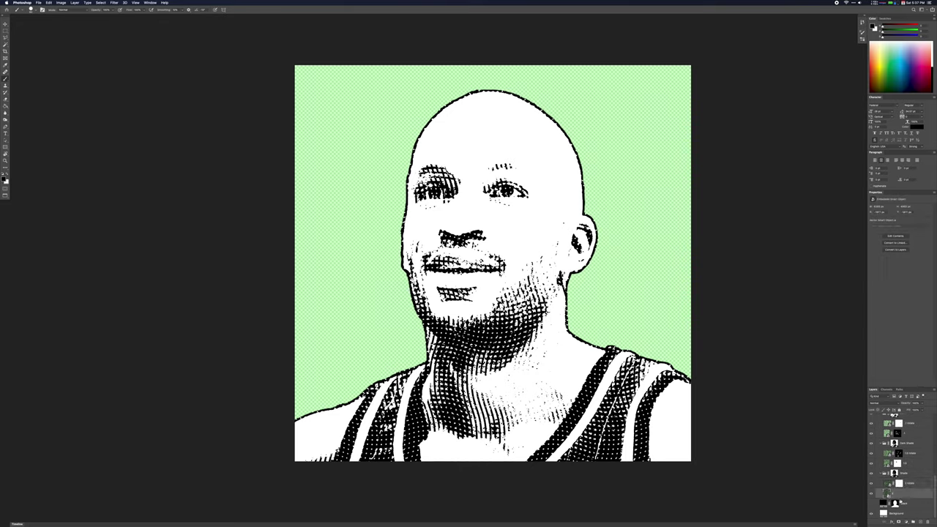
key("alt+bracketleft")
key("x")
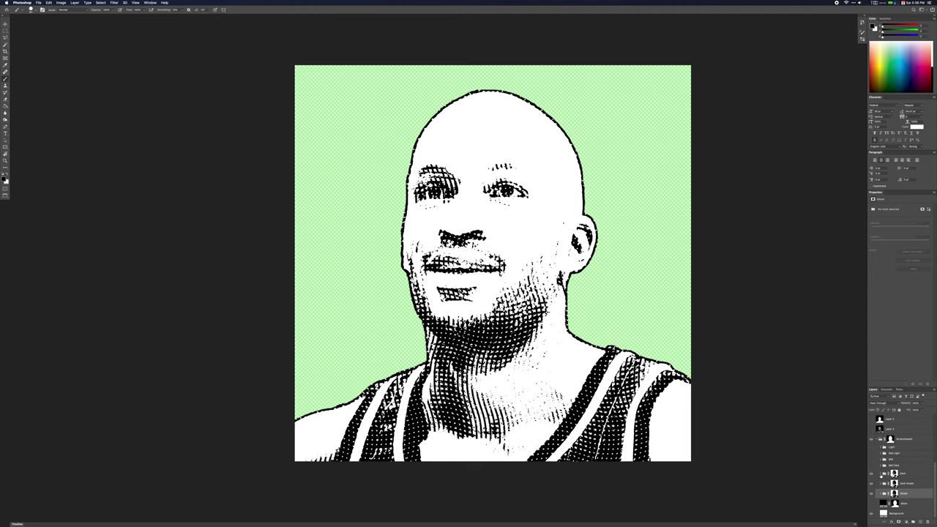
left_click(898, 488)
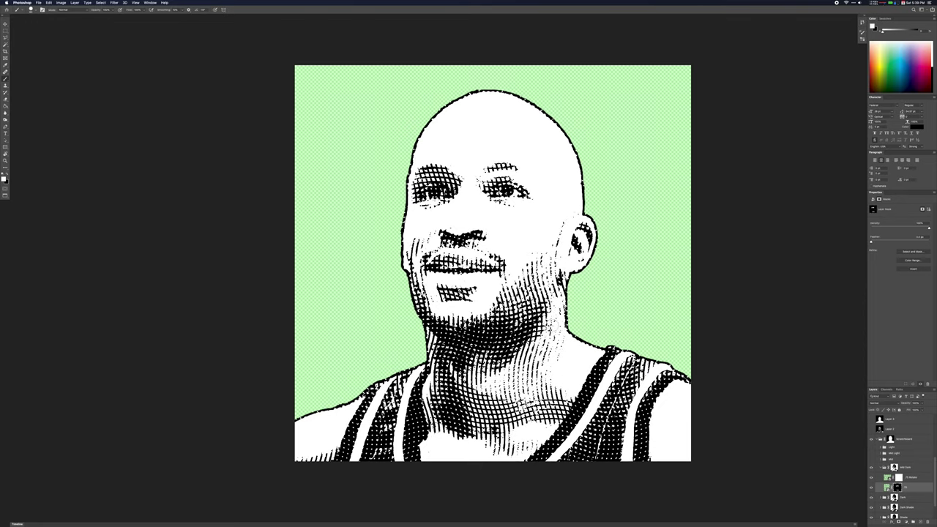
left_click_drag(549, 322, 539, 278)
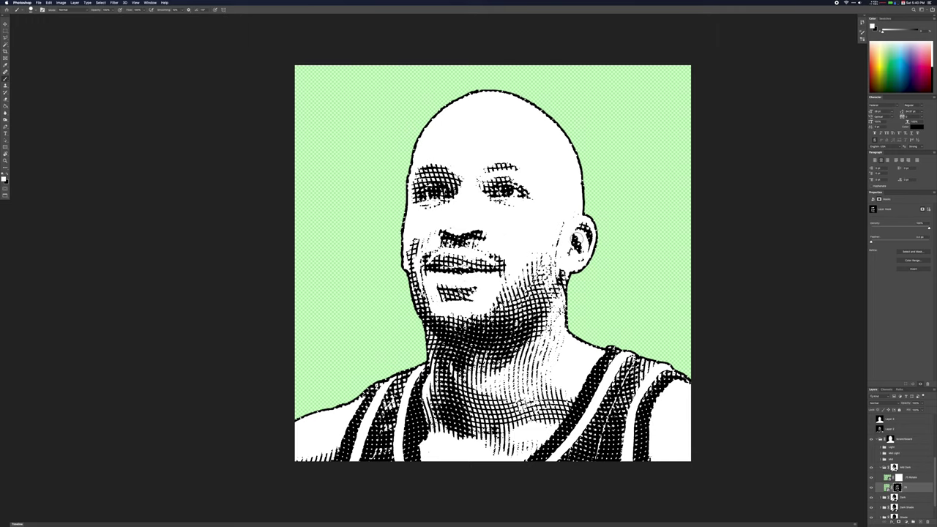
- Reveal the lower line layer of the Mid group by painting its mask beside the neck, around the mouth and over the brow
scroll(628, 192, "left", 2)
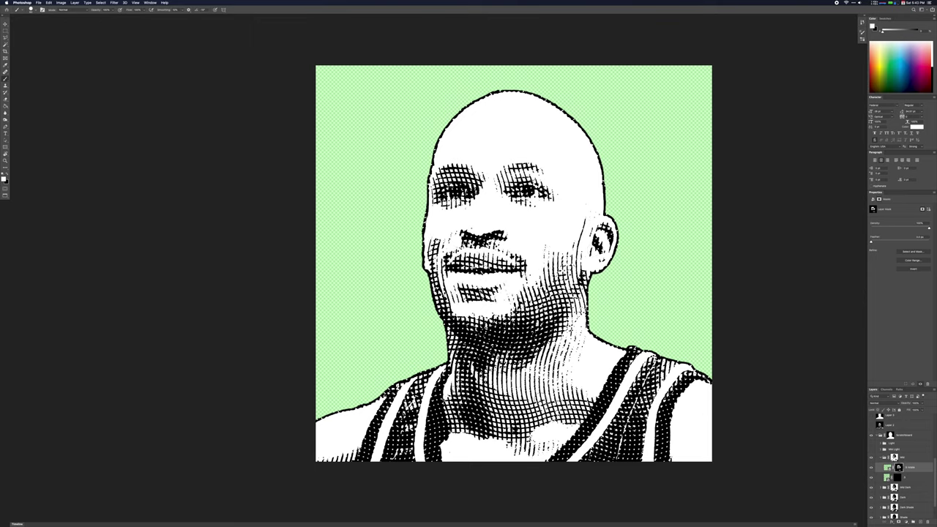
key("alt+bracketleft")
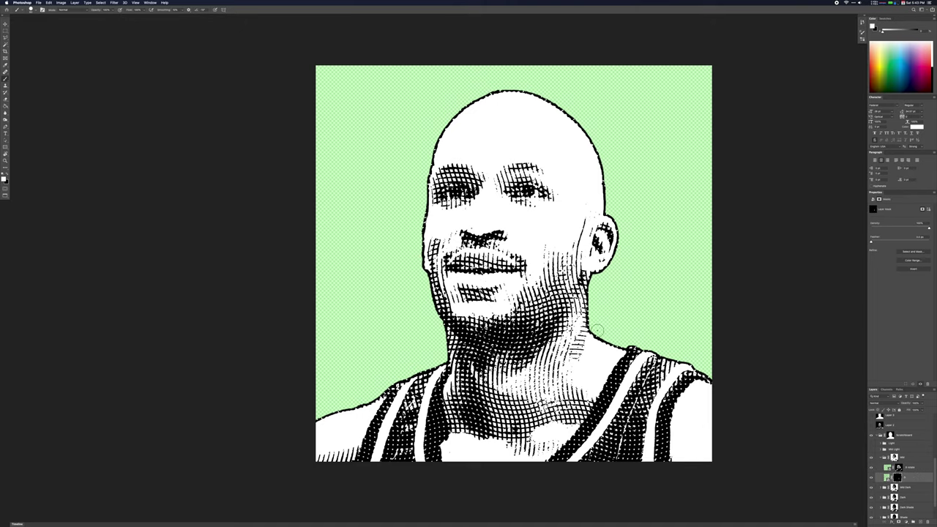
left_click_drag(582, 309, 583, 285)
left_click_drag(468, 282, 486, 256)
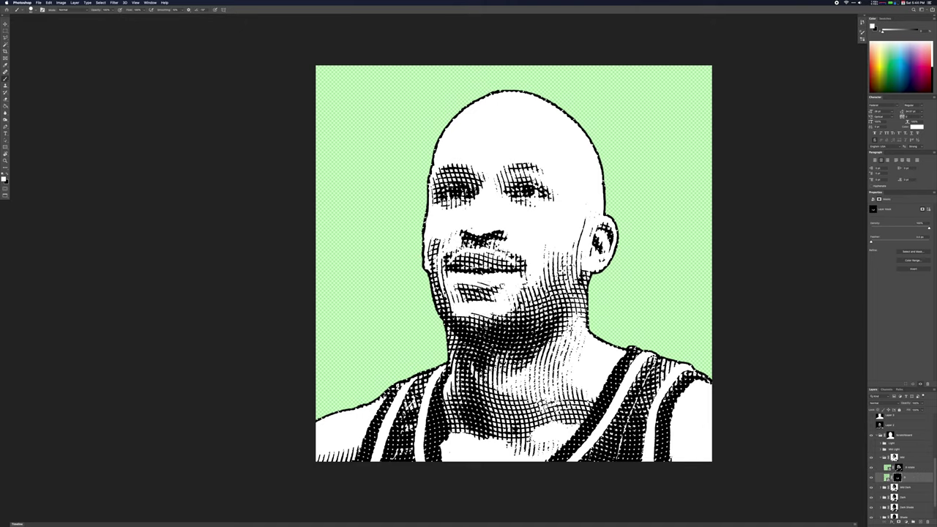
left_click_drag(520, 161, 504, 177)
- Paint the lower line layer's mask in the Mid Light group over the side of the head, the cheek and the neck
left_click(899, 457)
left_click(899, 467)
left_click_drag(597, 201, 570, 139)
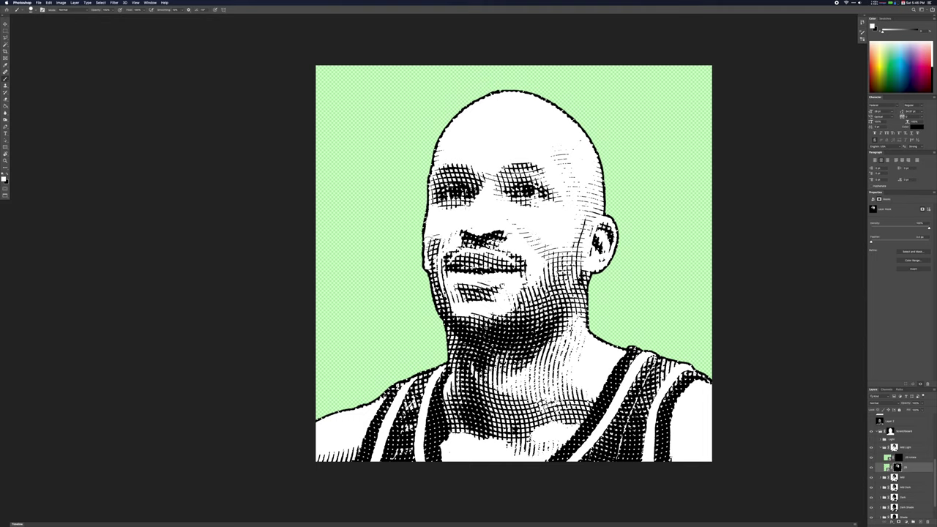
left_click_drag(539, 265, 541, 281)
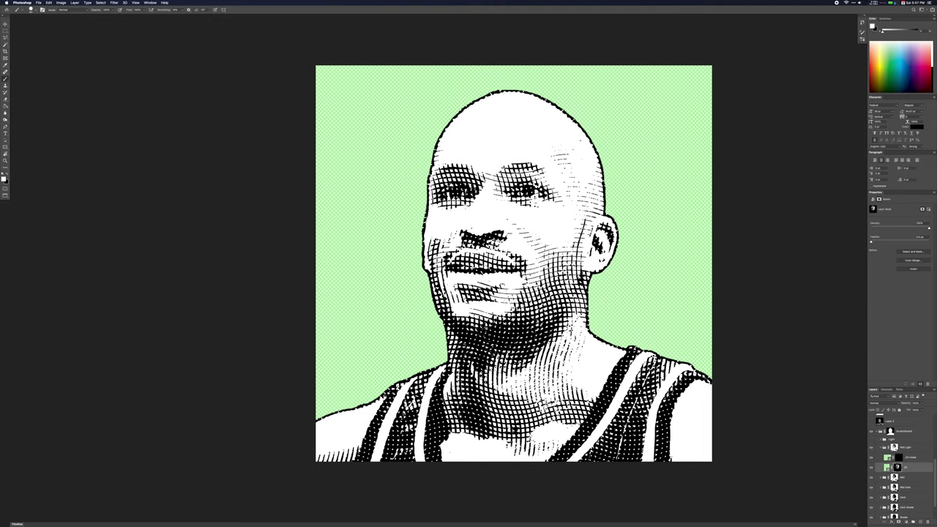
left_click_drag(495, 394, 593, 394)
mouse_move(484, 378)
left_mouse_down()
mouse_move(593, 389)
mouse_move(498, 373)
left_mouse_up()
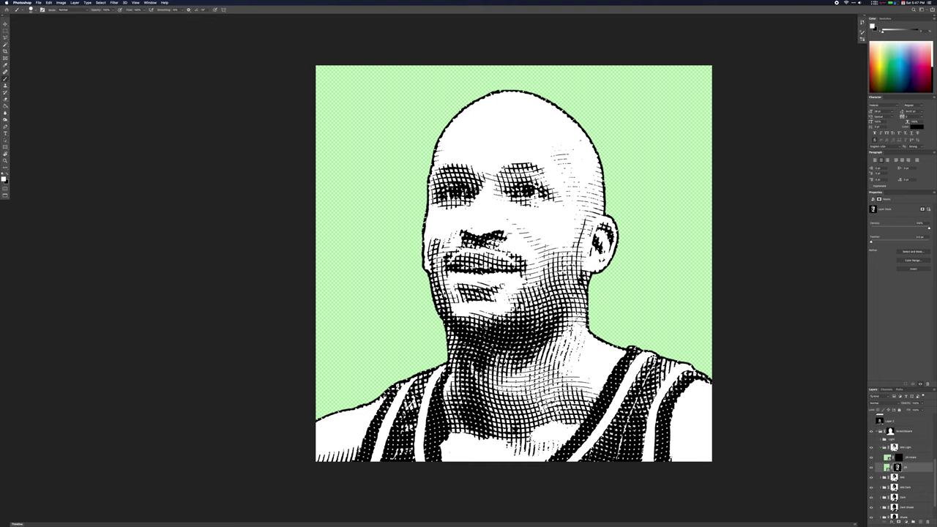
- Add cross-hatching from the Mid Light group's upper line layer by painting its mask on the neck, chest and side of the face
key("alt+]")
mouse_move(578, 319)
left_mouse_down()
mouse_move(578, 392)
mouse_move(524, 396)
mouse_move(504, 447)
left_mouse_up()
left_click_drag(592, 187, 579, 256)
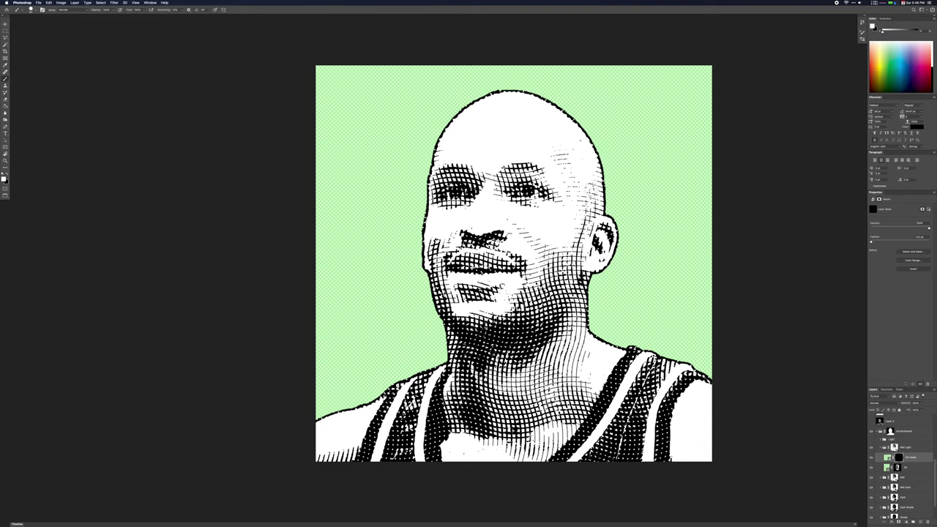
scroll(575, 167, "left", 1)
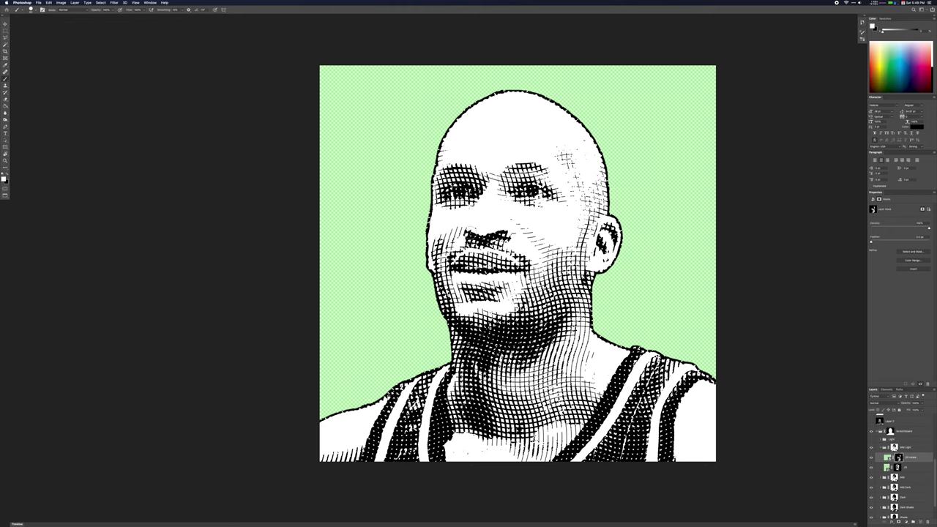
- Paint the upper cross-line masks of the Light and Highlight groups over the temple, the area beside the eye and the shoulder
left_click(889, 430)
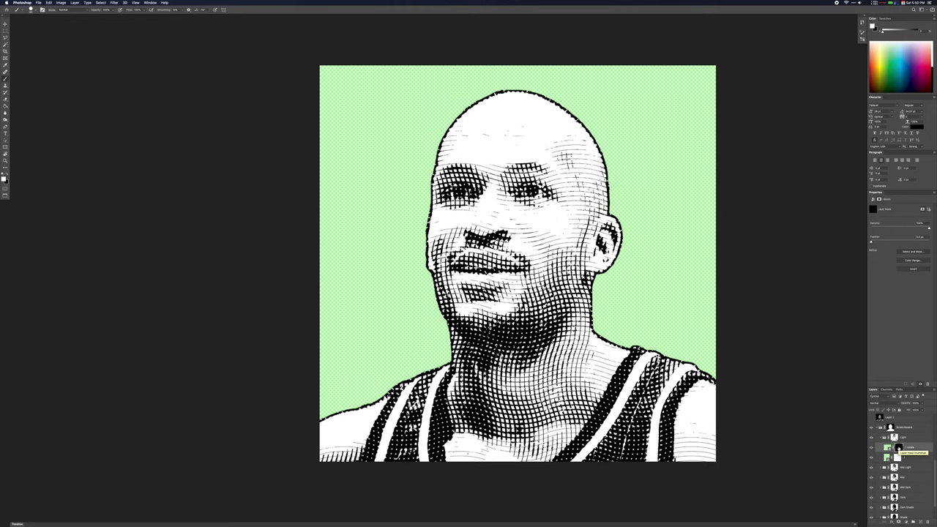
left_click(899, 457)
left_click(905, 446)
left_click_drag(585, 146, 595, 194)
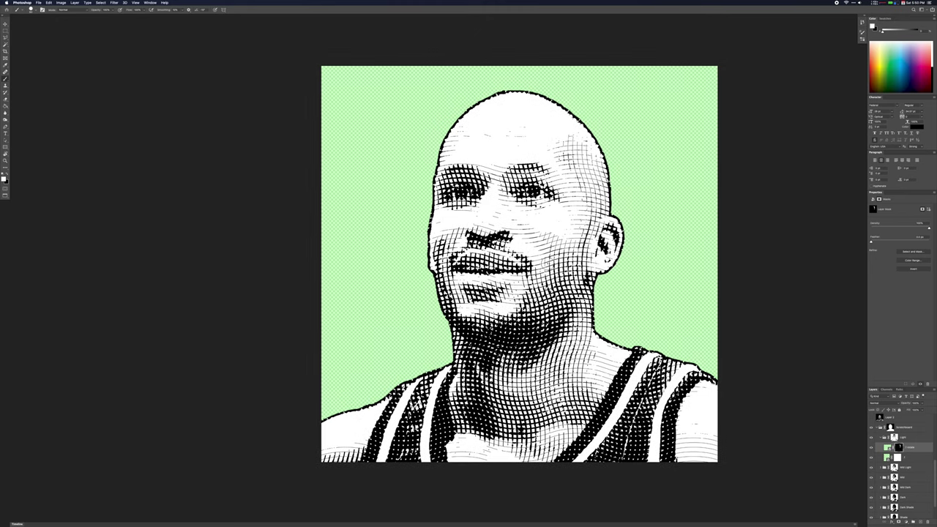
scroll(520, 268, "up", 1)
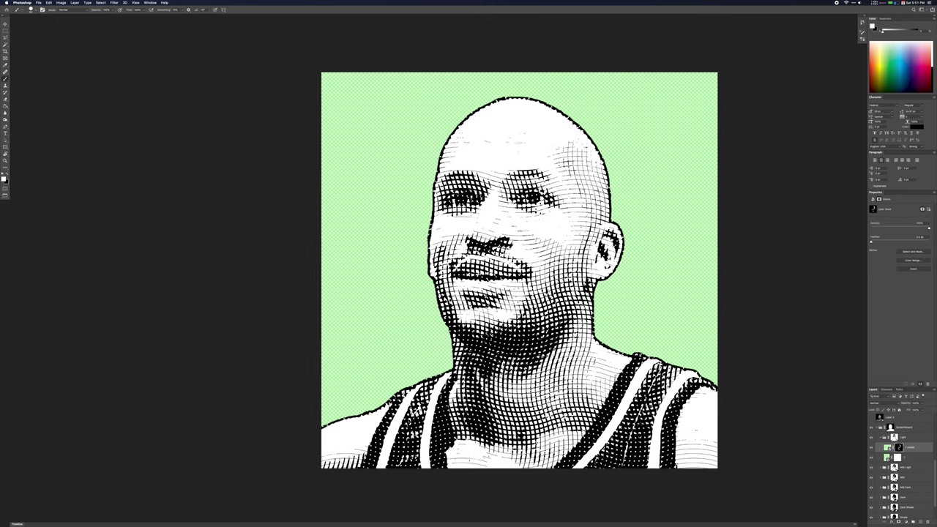
scroll(491, 215, "down", 1)
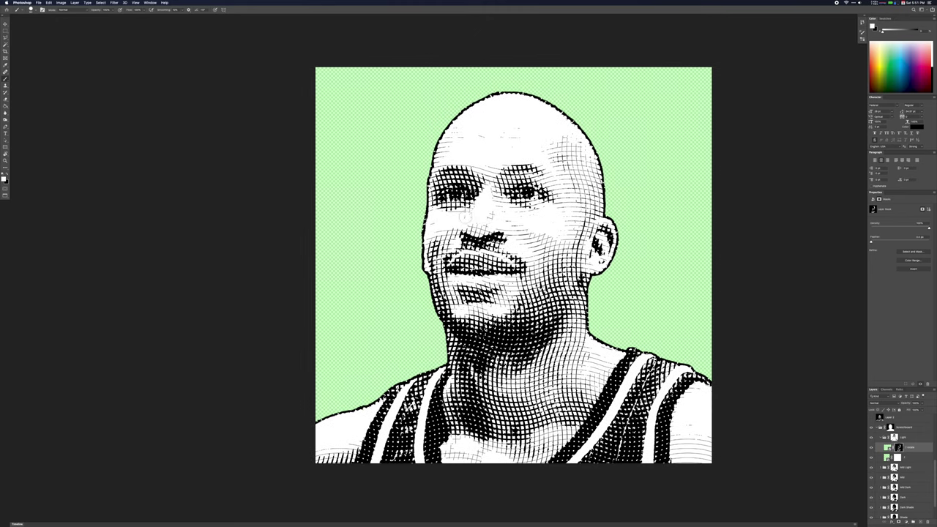
left_click_drag(551, 179, 558, 197)
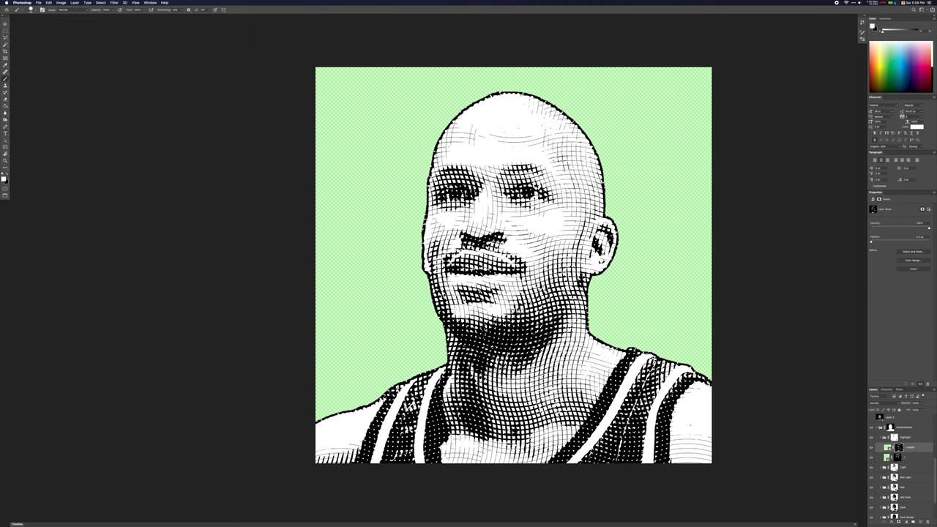
left_click_drag(678, 452, 694, 436)
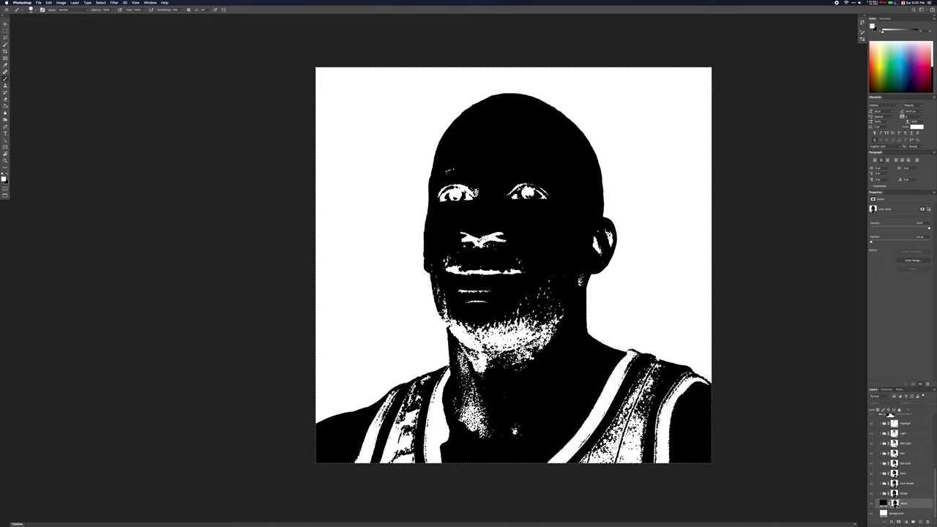
- Isolate the eyes in the Black and White layers' masks by painting over the rest of the figure
mouse_move(484, 240)
left_mouse_down()
mouse_move(473, 224)
mouse_move(220, 427)
mouse_move(654, 272)
mouse_move(334, 31)
mouse_move(637, 102)
left_mouse_up()
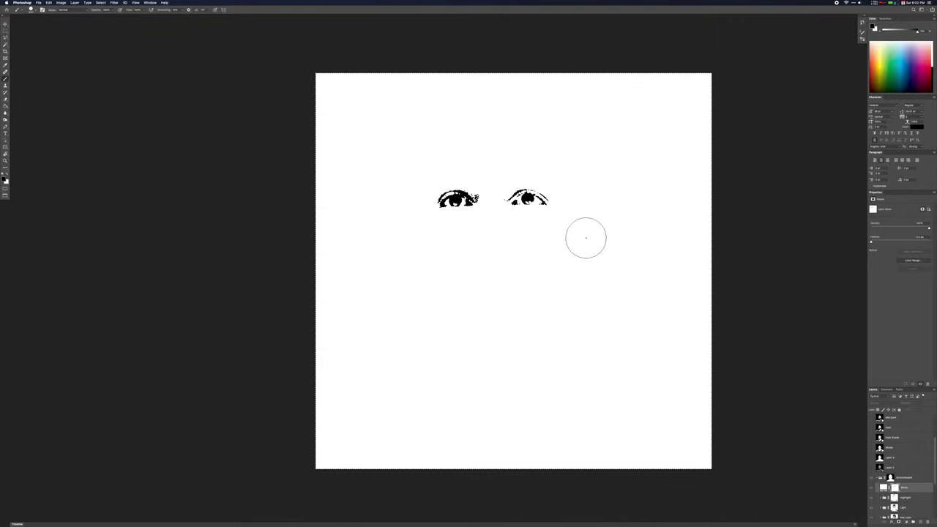
mouse_move(586, 236)
left_mouse_down()
mouse_move(461, 225)
mouse_move(419, 194)
mouse_move(470, 193)
mouse_move(511, 208)
mouse_move(504, 183)
mouse_move(543, 228)
mouse_move(548, 197)
mouse_move(400, 144)
mouse_move(594, 191)
mouse_move(393, 92)
mouse_move(706, 91)
mouse_move(630, 353)
mouse_move(623, 220)
left_mouse_up()
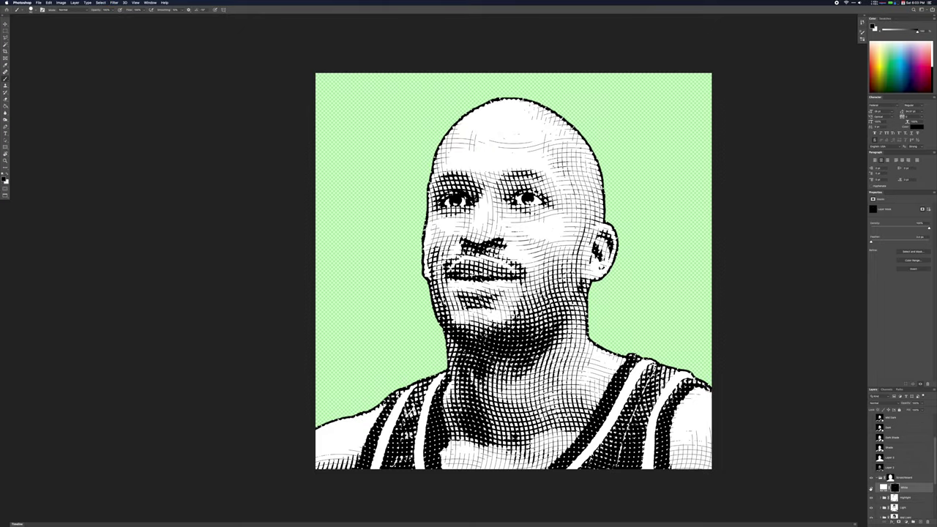
- Round out both irises in solid black with small white catchlights, and save the portrait document
key("ctrl+1")
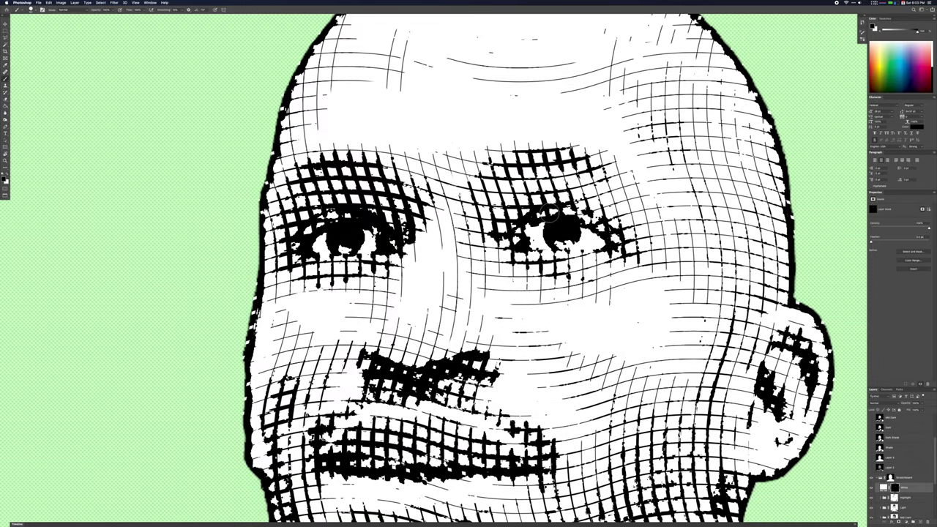
left_click_drag(529, 225, 567, 239)
left_click(344, 241)
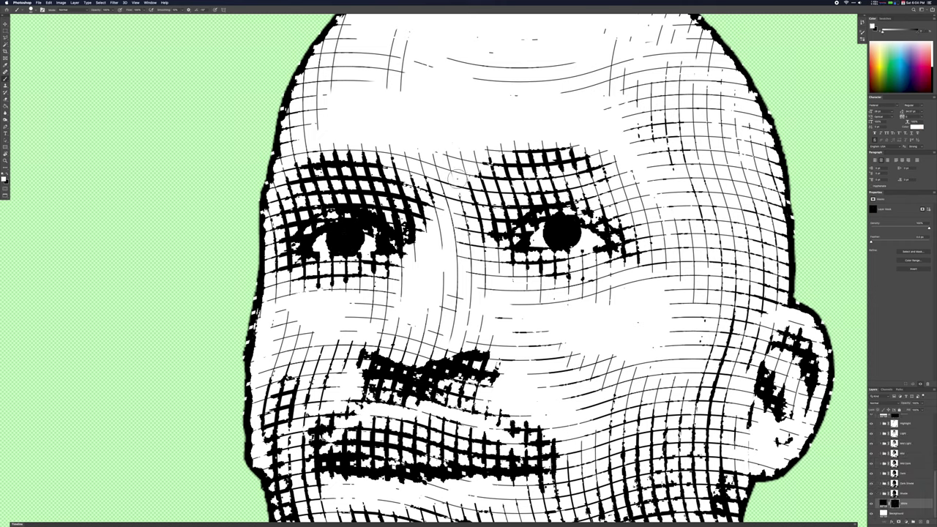
left_click(340, 235)
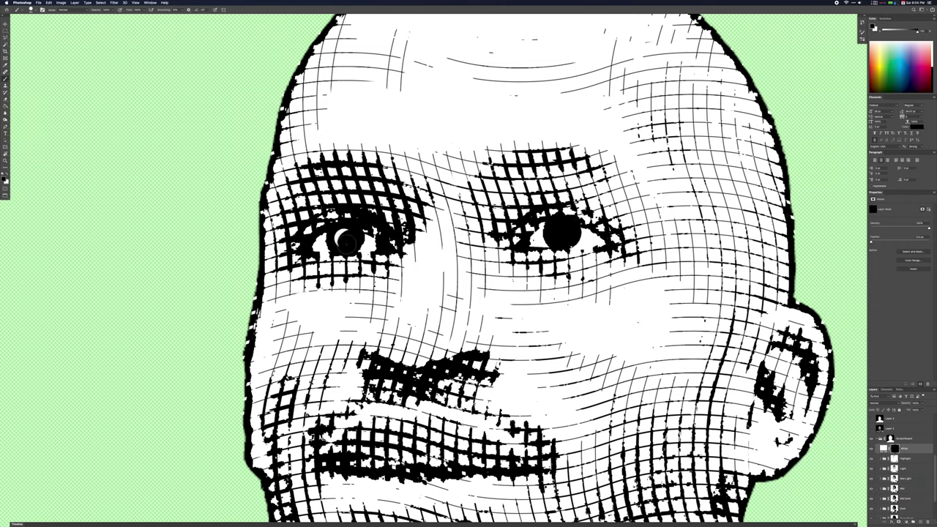
left_click(560, 230)
key("super+0")
key("super+shift+s")
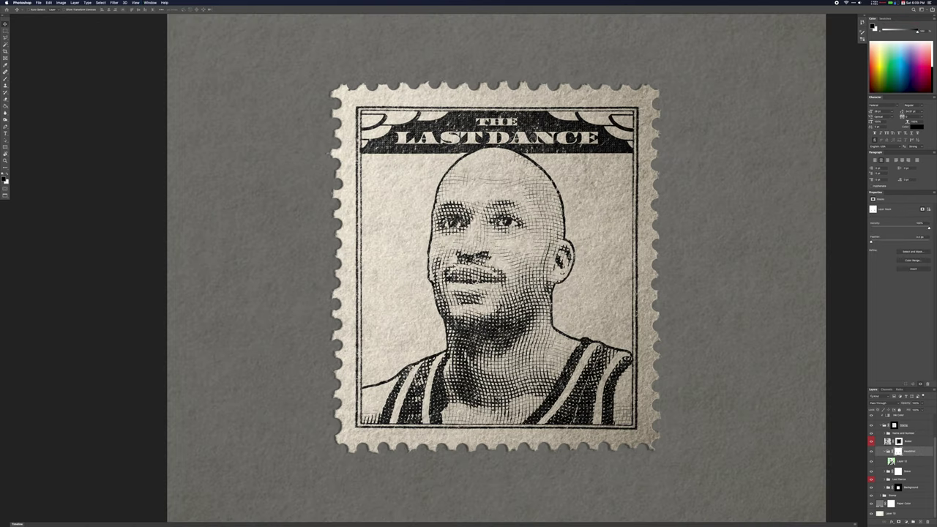
- In the stamp mockup, recolor the printed ink to crimson and set the Paper Color fill to e3e3d7
key("Tab")
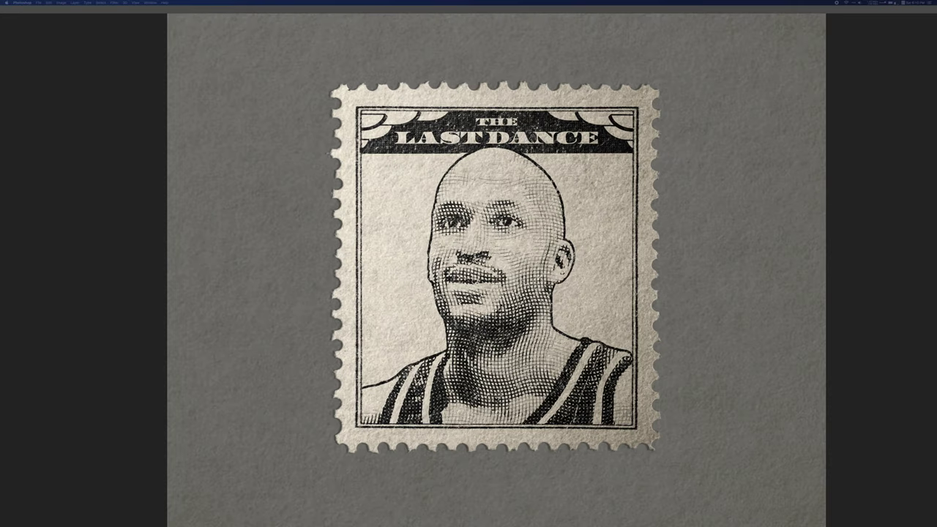
double_click(882, 420)
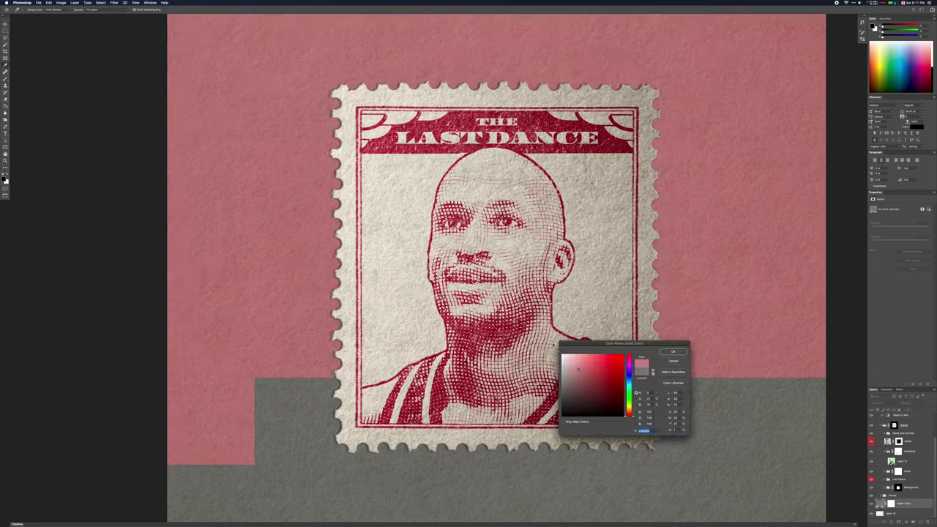
type("e3e3d7")
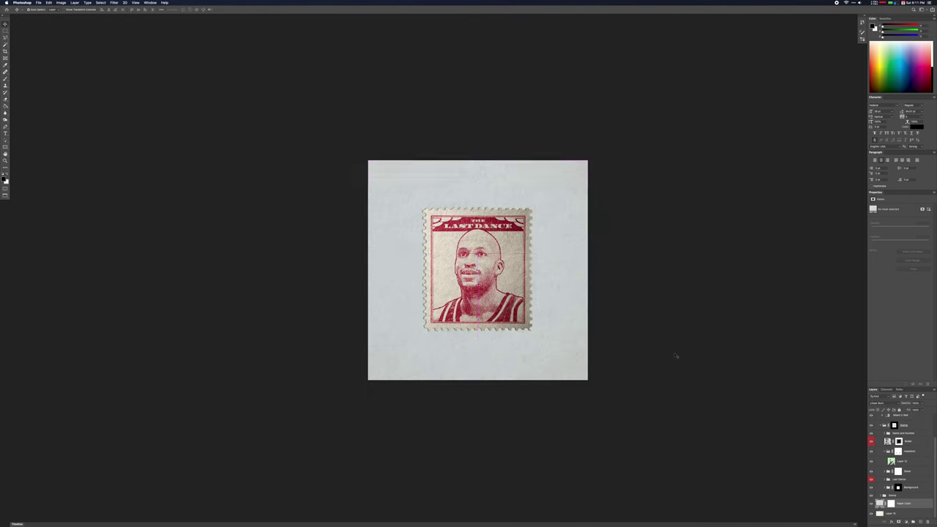
- Edit and apply the Drop Shadow layer style of the stamp's paper base layer
double_click(882, 497)
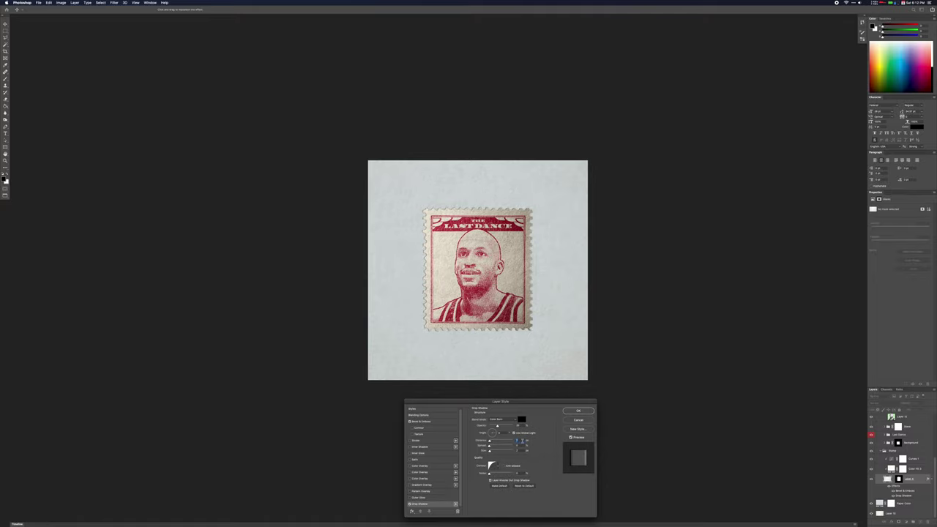
left_click(583, 411)
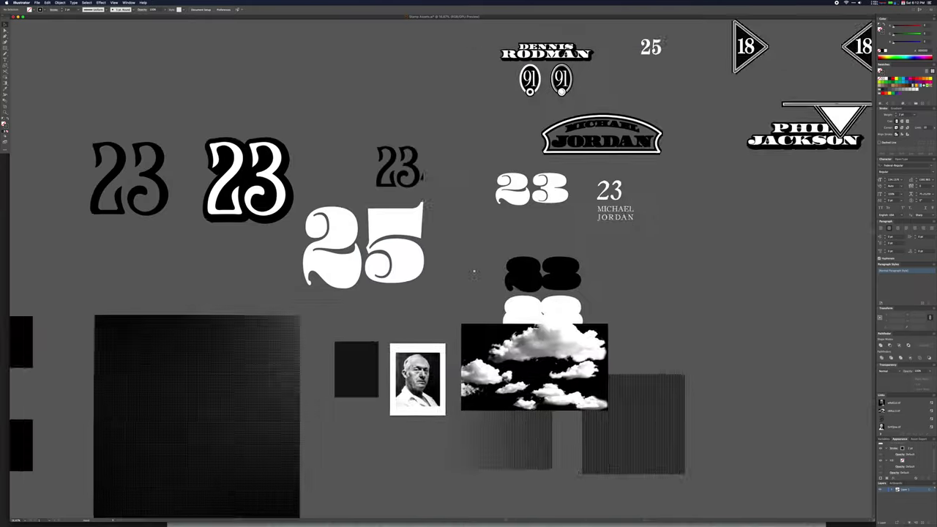
- In the Illustrator stamp assets file, warp the word RON above HARPER into an upward arch
scroll(474, 273, "up", 10)
scroll(469, 263, "up", 5)
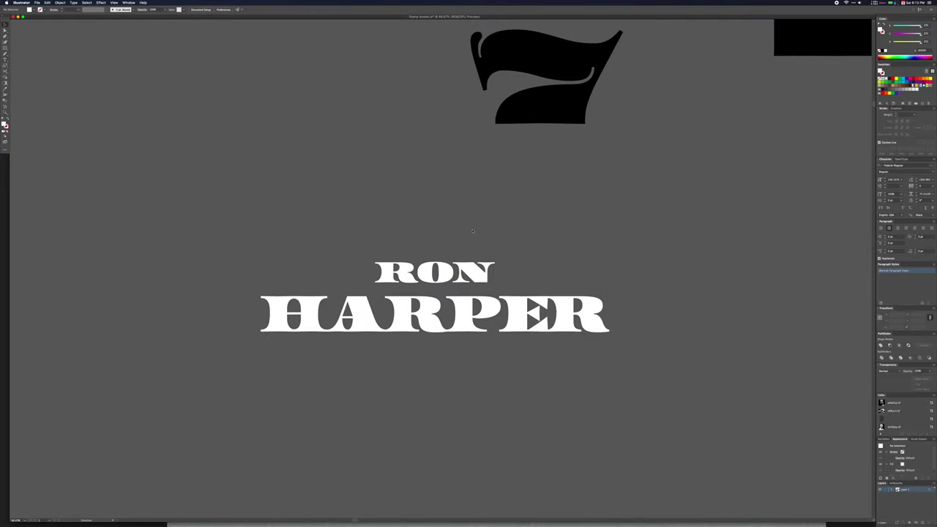
key("super+Tab")
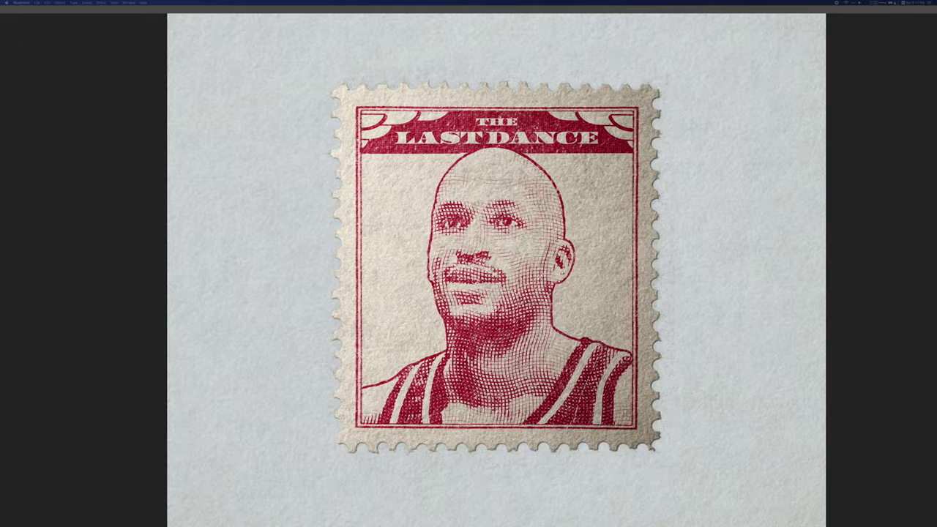
key("super+Tab")
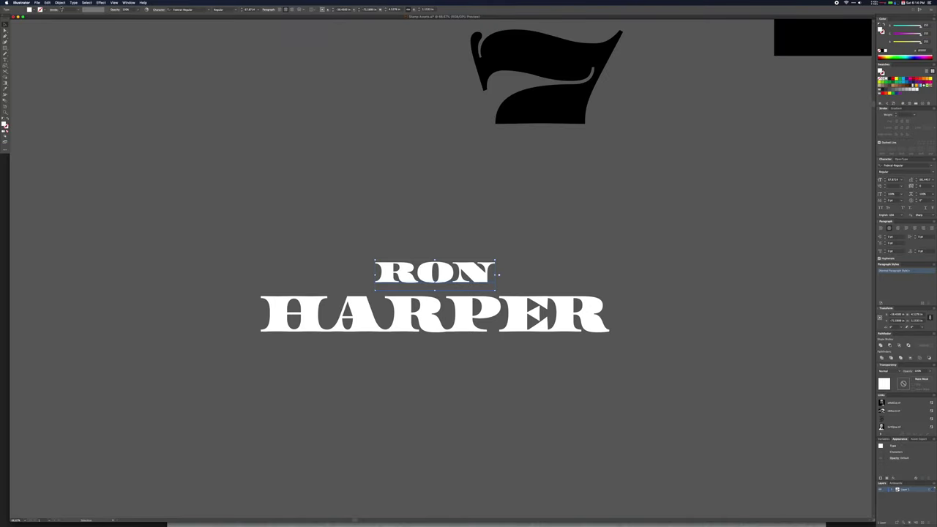
key("super+alt+shift+w")
key("Return")
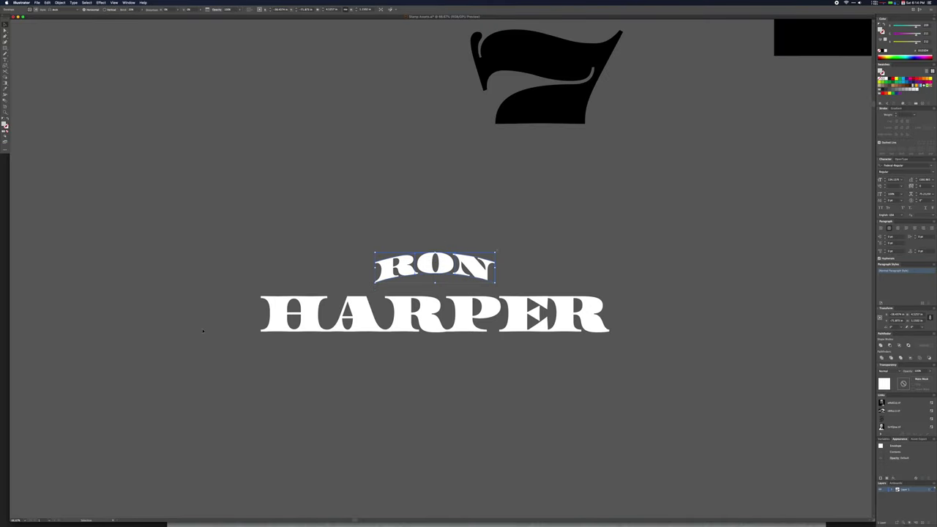
left_click(593, 227)
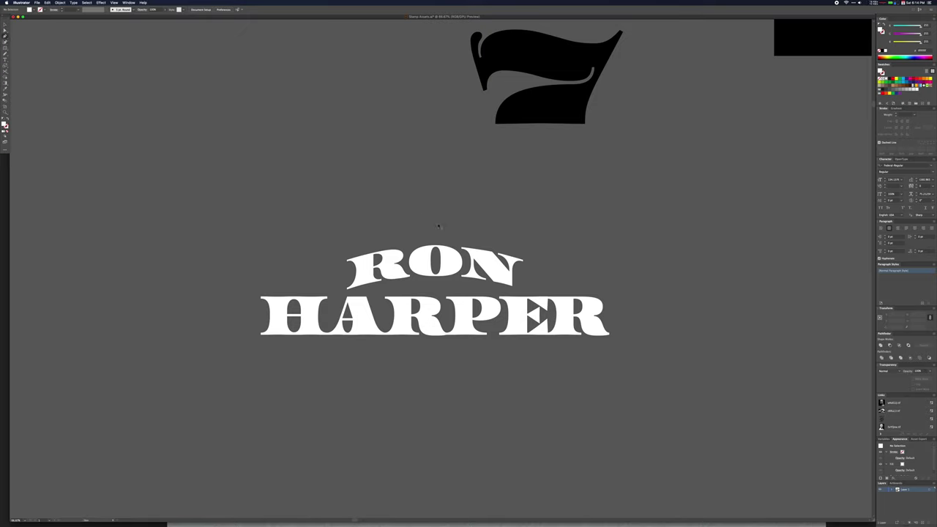
- Draw a white-outlined ellipse around the RON HARPER lettering and a matching rectangle framing the word HARPER
left_click(610, 410)
key("m")
left_click_drag(625, 353, 245, 272)
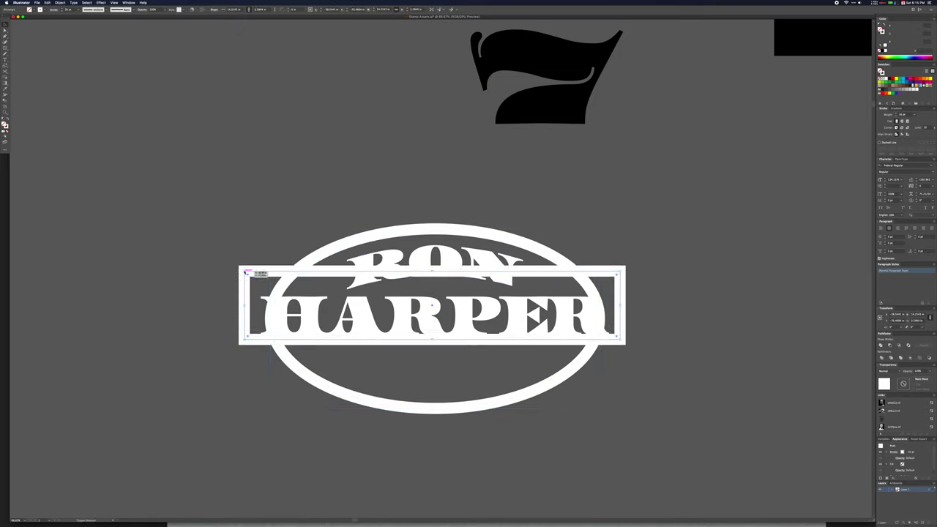
- Cut away the ellipse's lower half and unite the remaining arch with the rectangle into one frame around RON HARPER
left_click_drag(153, 303, 676, 481)
left_click(439, 227, "shift")
left_click(889, 345)
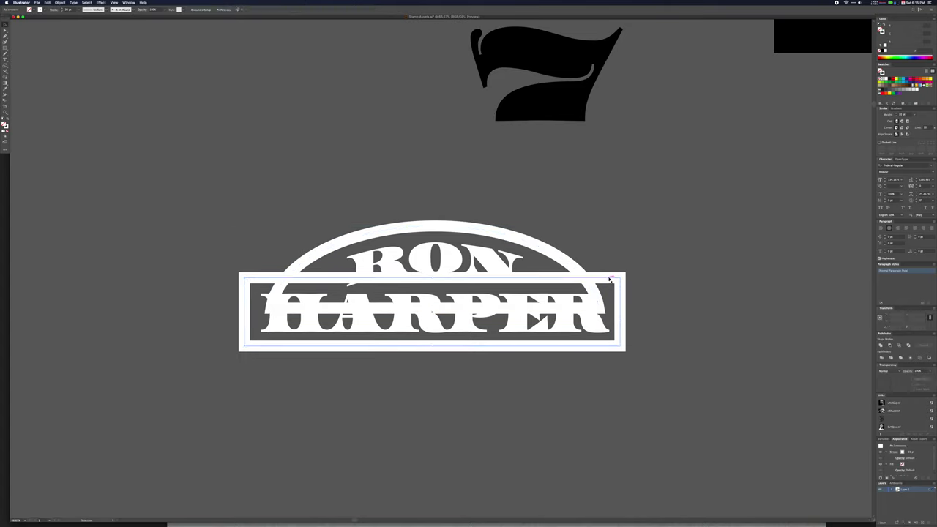
mouse_move(570, 266)
left_mouse_down()
mouse_move(569, 189)
mouse_move(570, 262)
left_mouse_up()
key("super+shift+a")
left_click(244, 315, "shift")
left_click(881, 345)
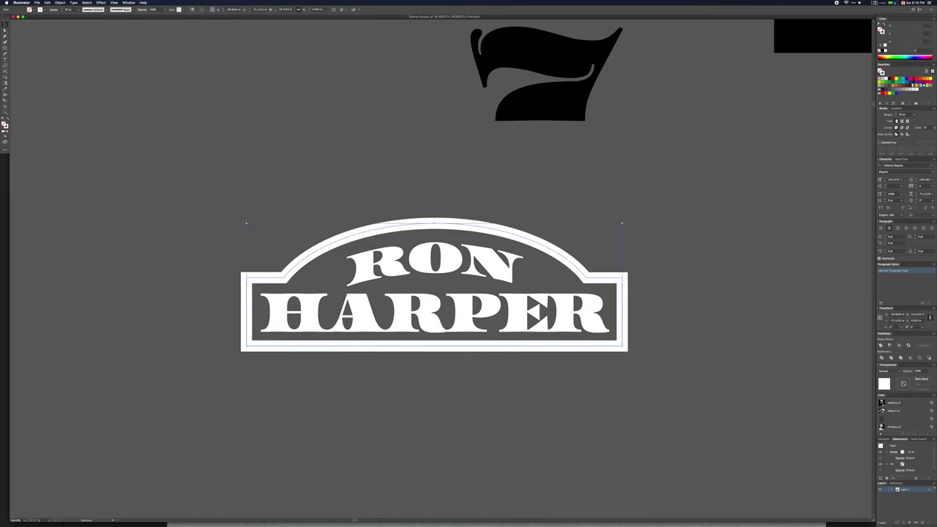
- Overlay a black dashed stroke along the middle of the white RON HARPER frame outline
type("20")
key("Return")
key("Tab")
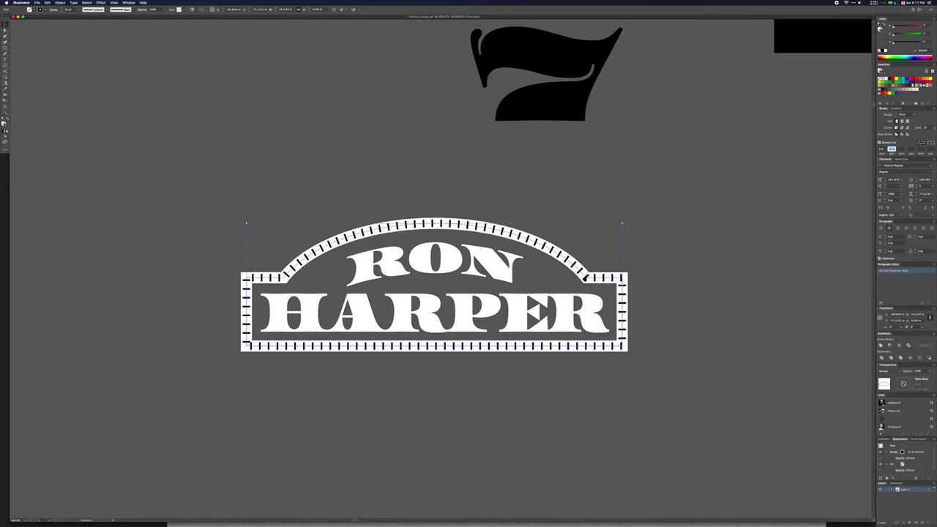
left_click(708, 251)
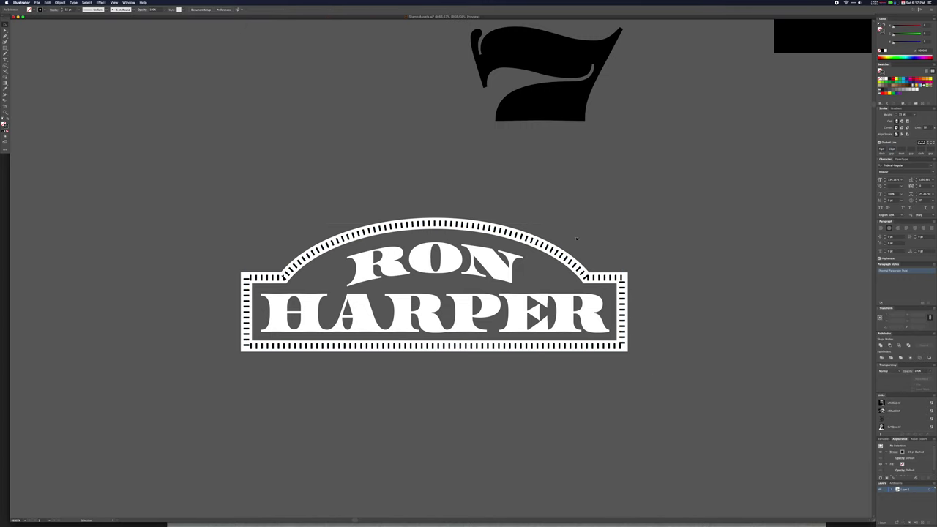
- Blend two vertical black lines into evenly spaced stripes behind the lettering of a duplicated badge, using Specified Steps spacing
scroll(576, 238, "down", 6)
left_click(60, 2)
left_click(73, 68)
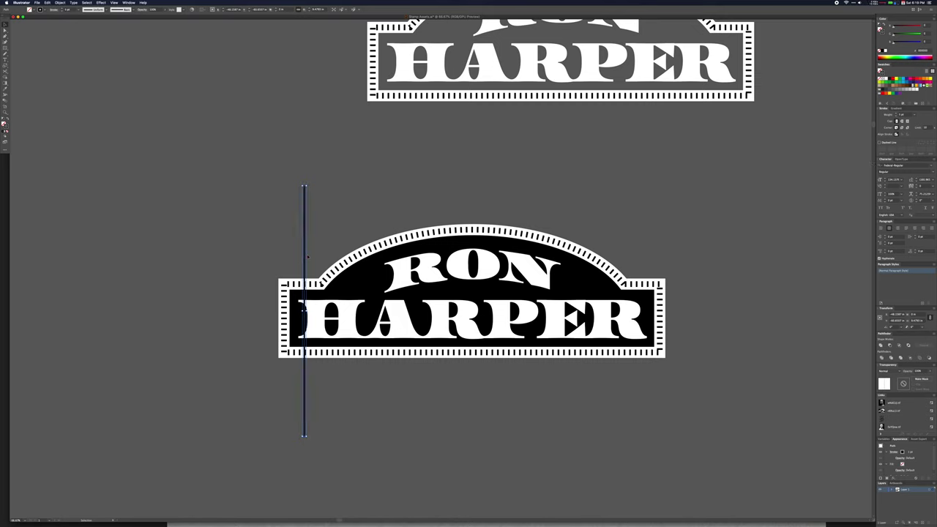
left_click(60, 3)
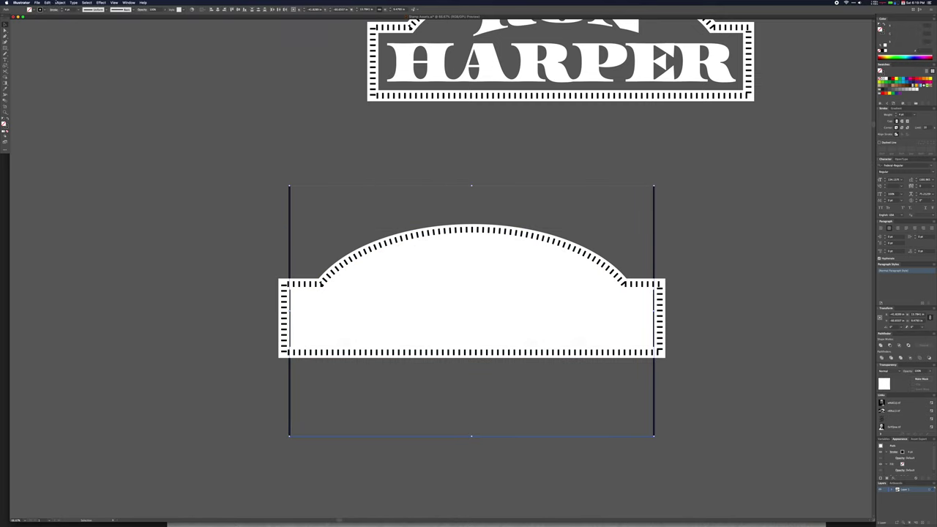
left_click(128, 126)
left_click(46, 2)
mouse_move(60, 3)
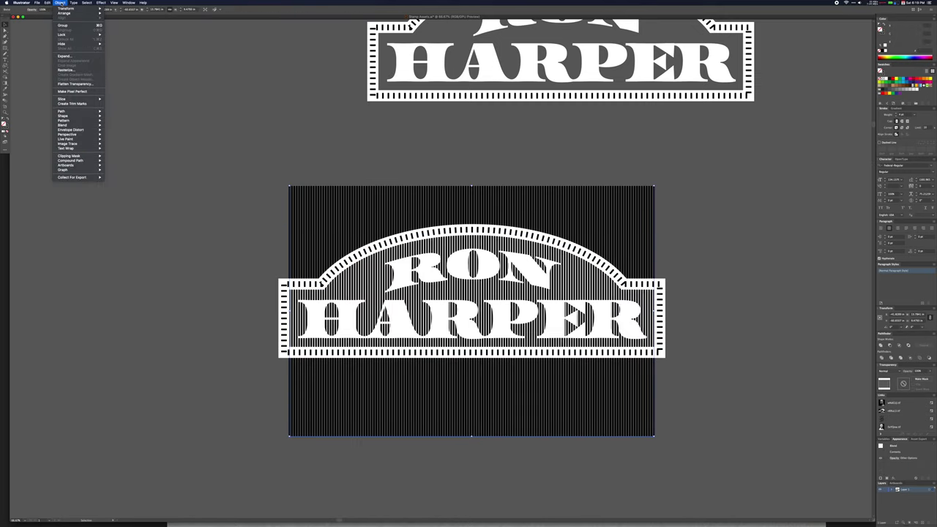
left_click(121, 140)
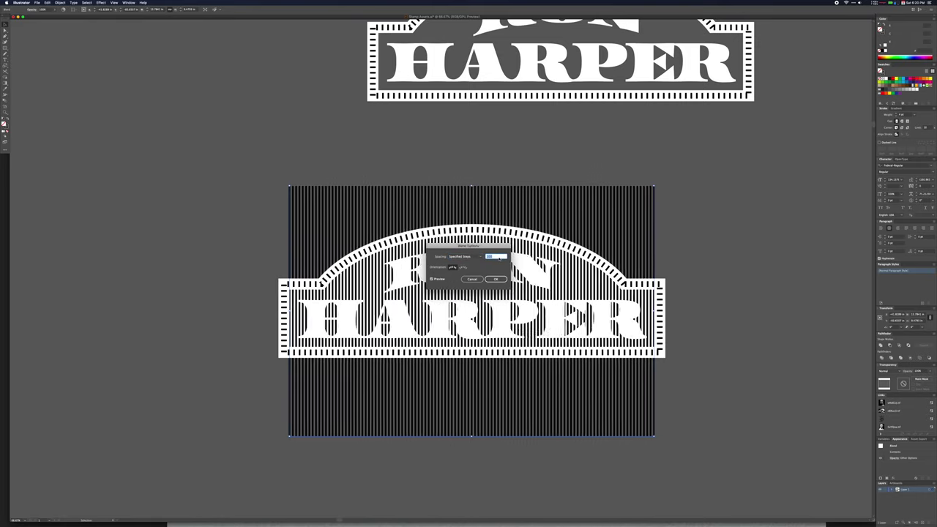
left_click(495, 280)
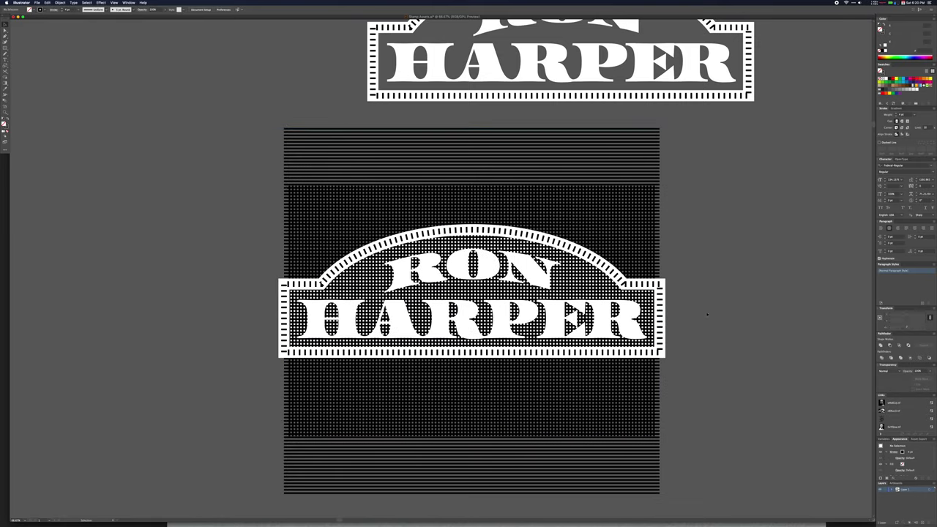
- Cross the stripes with horizontal ones, clip the grid inside the badge frame, and add black shadows behind the frame and lettering
key("super+z")
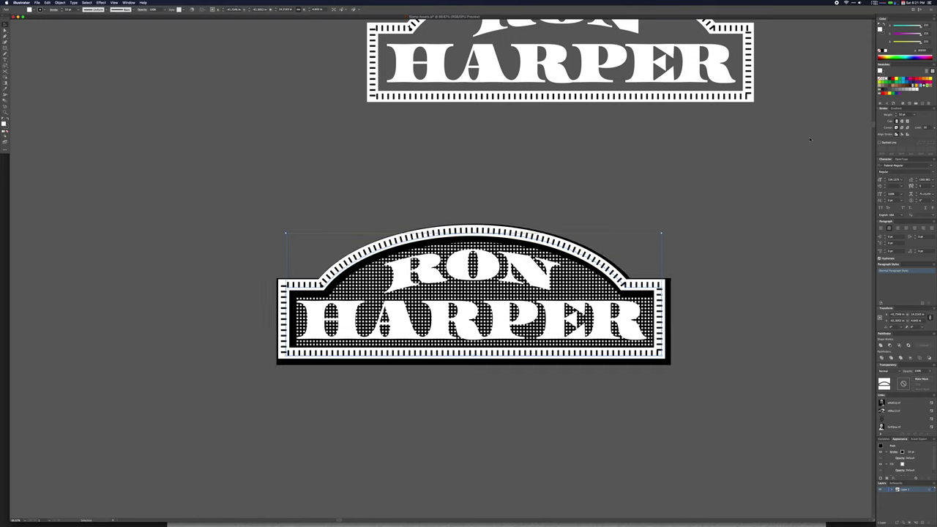
key("super+z")
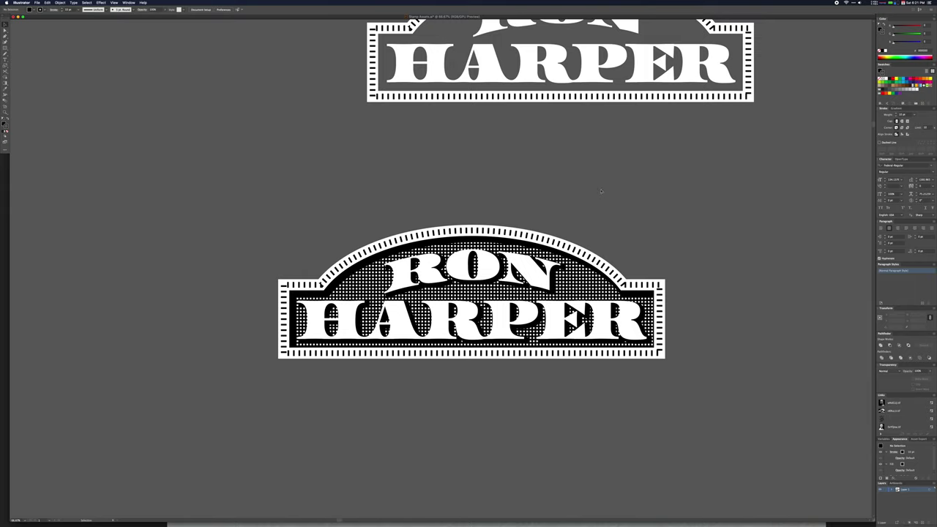
- Increase the stroke weight of the blended grid lines inside the badge's clipping group
key("super+1")
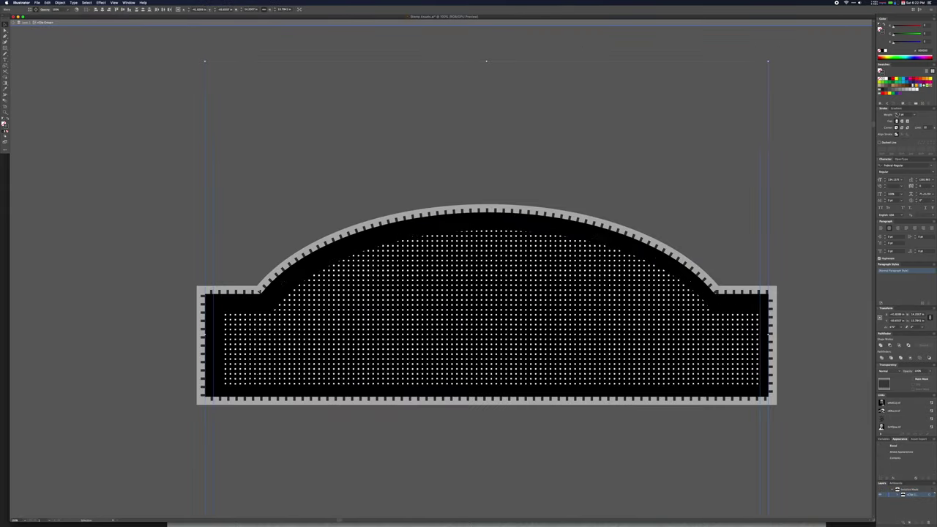
key("Escape")
key("super+minus")
key("super+v")
key("super+b")
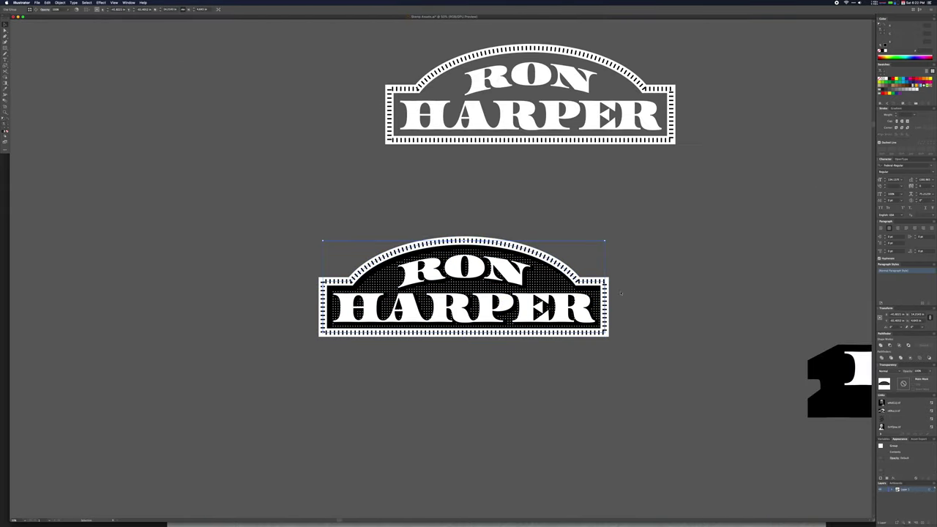
- In Photoshop, paste the RON HARPER badge as a smart object and scale it to fit centered over the jersey
key("super+equal")
key("super+Tab")
key("super+v")
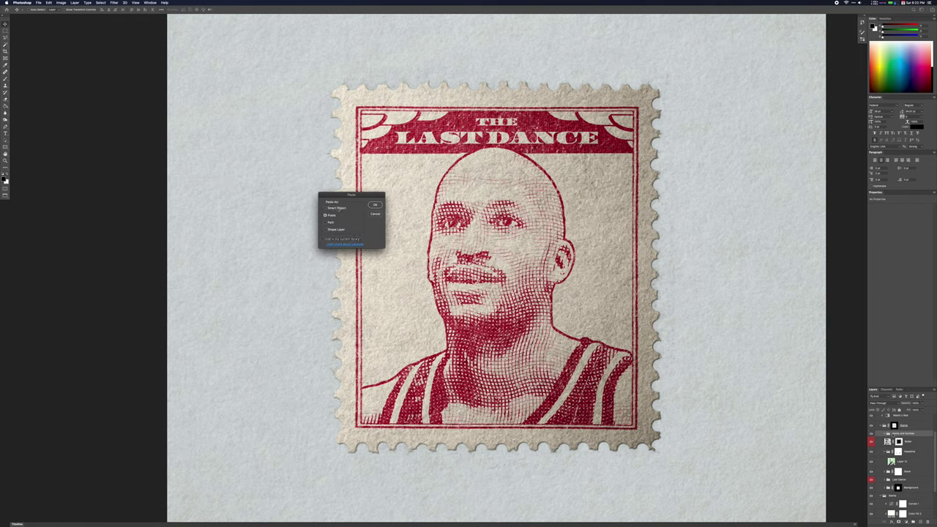
key("Return")
left_click_drag(494, 266, 498, 393)
key("super+t")
left_click_drag(563, 339, 579, 327, "alt")
key("Return")
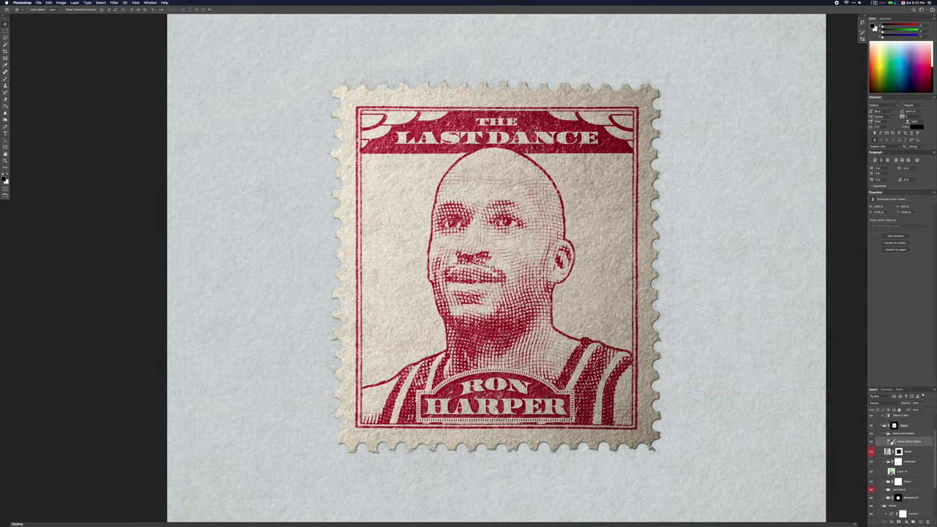
- Open the badge smart object's contents in Illustrator and add a thick black outline behind the badge frame
double_click(889, 442)
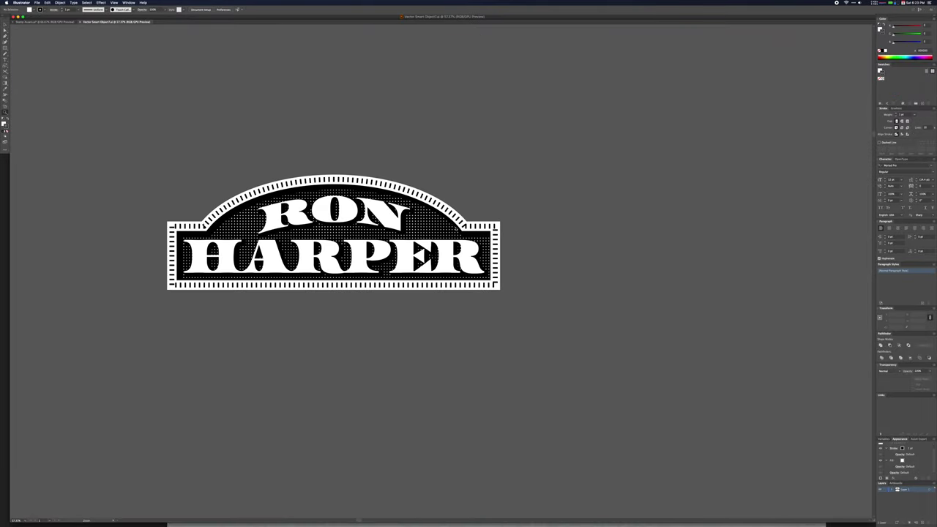
scroll(614, 178, "up", 3)
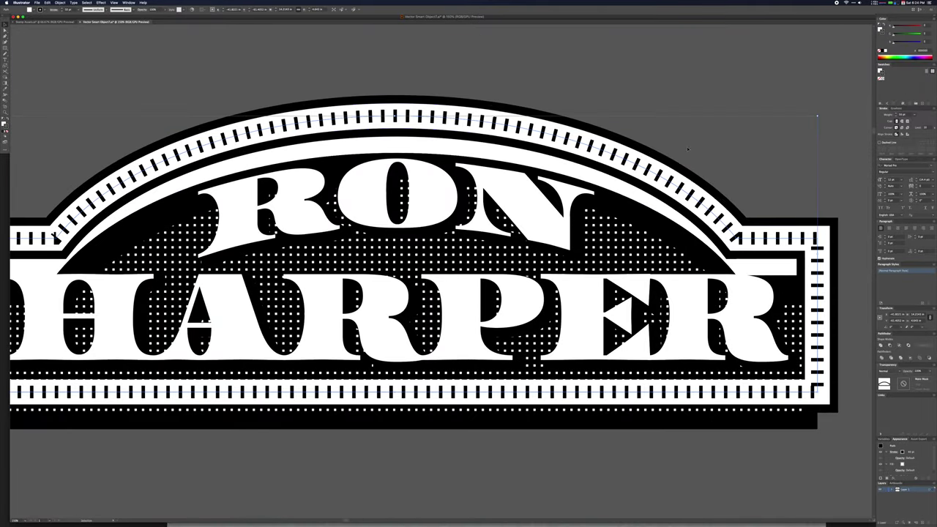
key("super+0")
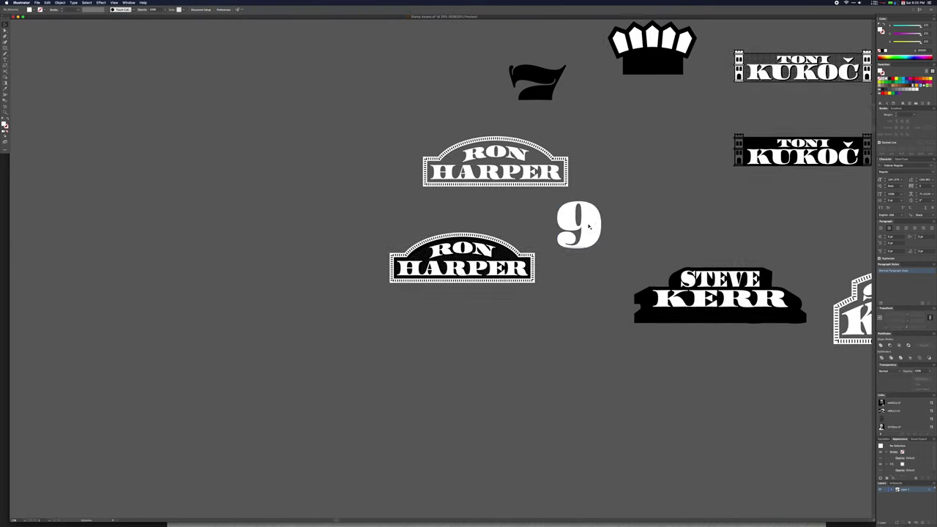
- In the stamp assets file, place the number 9 below the badge, circle it with a white outline, and duplicate the numeral
left_click(588, 227)
key("ctrl+=")
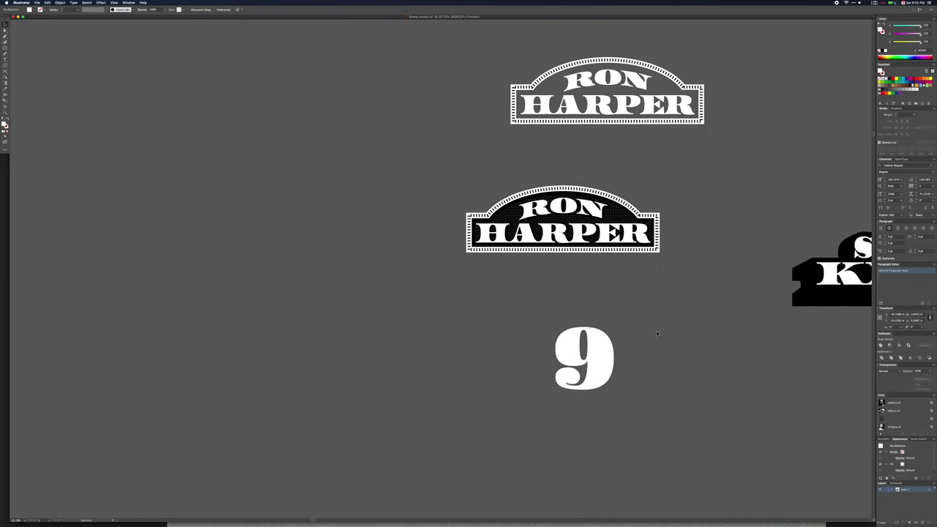
scroll(509, 339, "right", 2)
key("ctrl+=")
key("ctrl+=")
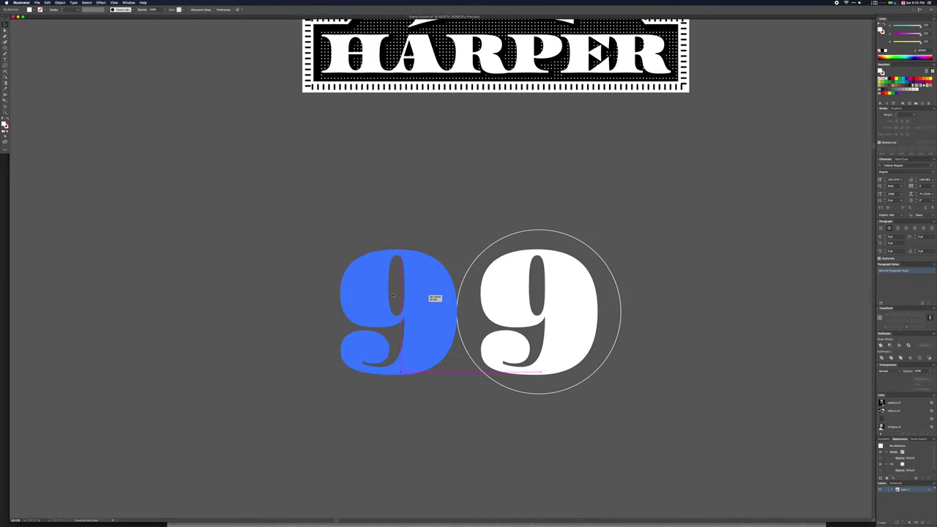
left_click(570, 285)
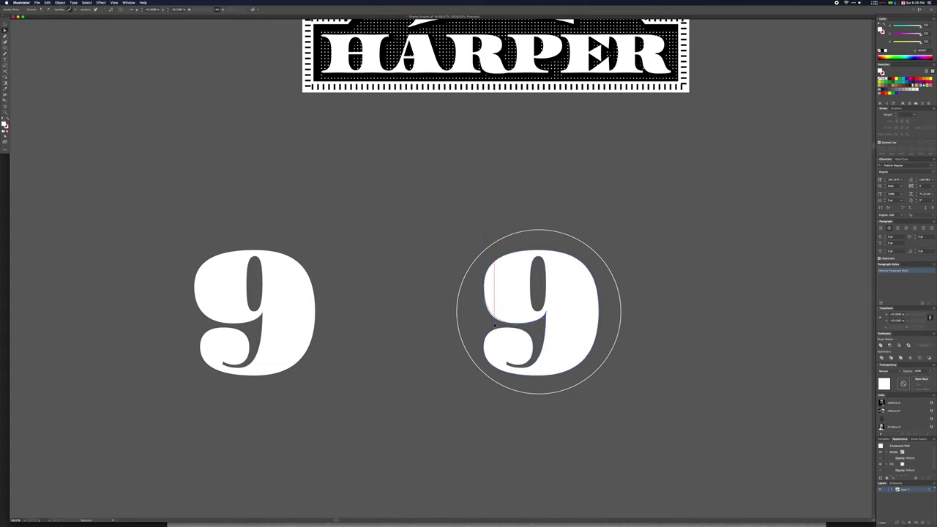
- Adjust the anchor points of the circled 9 to refine its outer curves
left_click(485, 287)
key("ctrl+=")
key("ctrl+=")
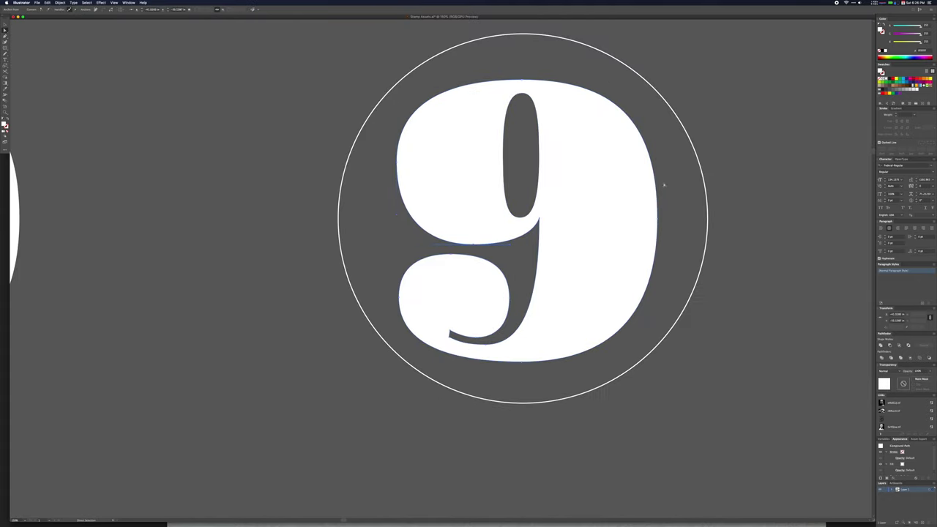
left_click(665, 185)
key("ctrl+minus")
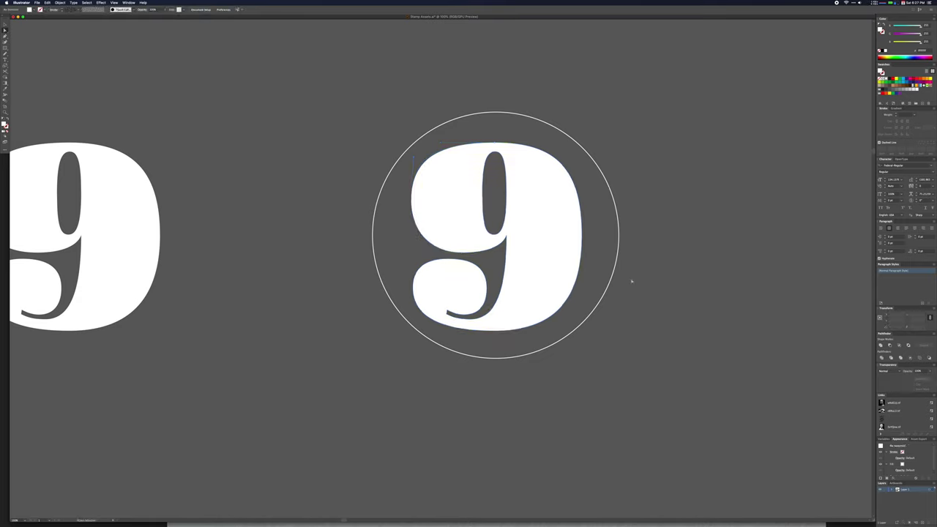
left_click_drag(558, 282, 556, 280)
key("ctrl+z")
- Thicken the circle's white outline and overlay a black dashed stroke matching the RON HARPER frame
key("ctrl+minus")
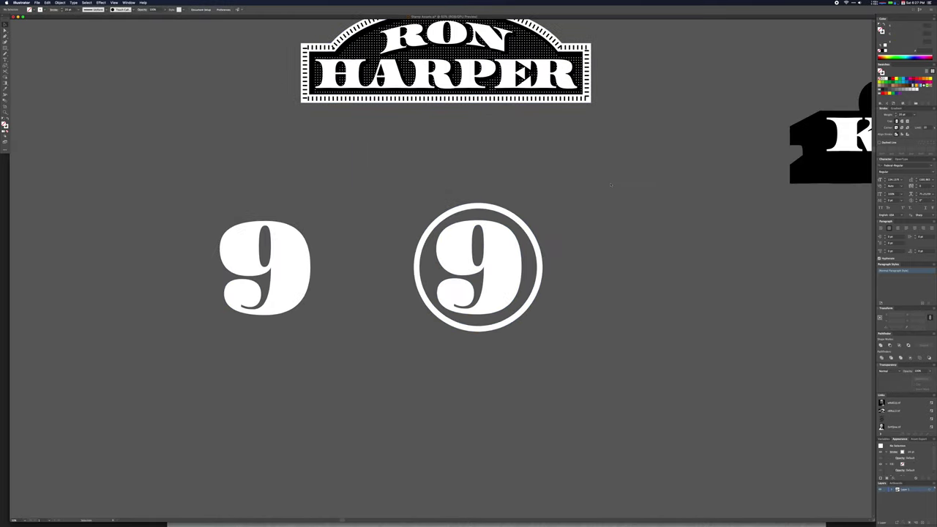
key("ctrl+z")
key("ctrl+z")
key("ctrl+z")
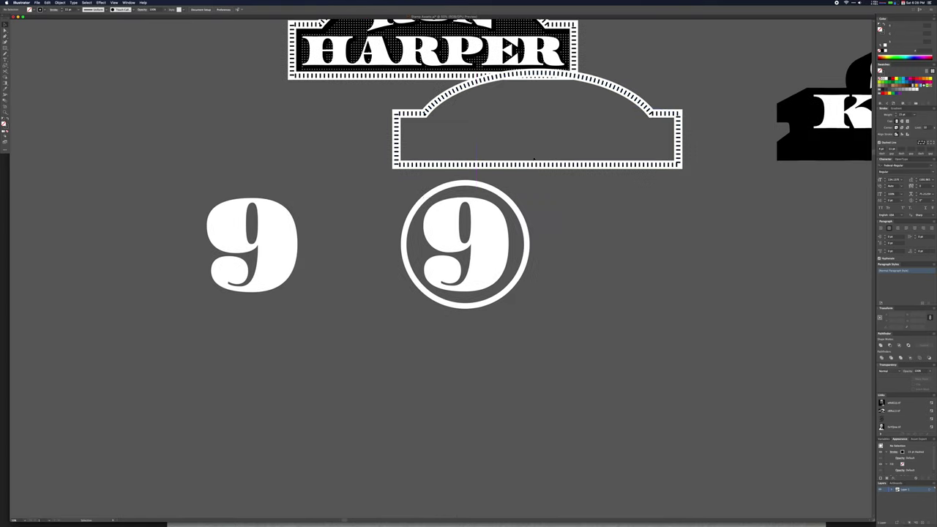
key("ctrl+z")
key("ctrl+z")
key("ctrl+z")
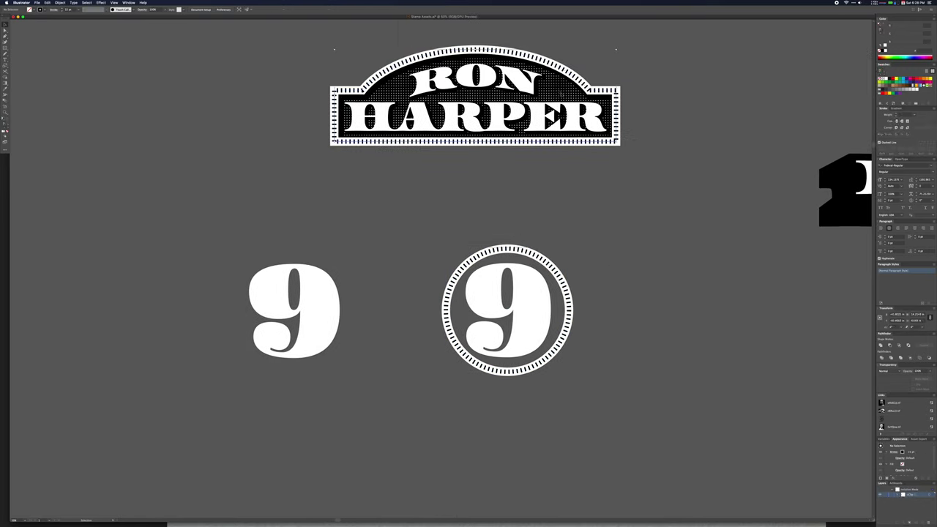
- Copy the badge's line grid and clip it inside the dashed ring behind the number 9
key("ctrl+z")
key("ctrl+z")
key("ctrl+z")
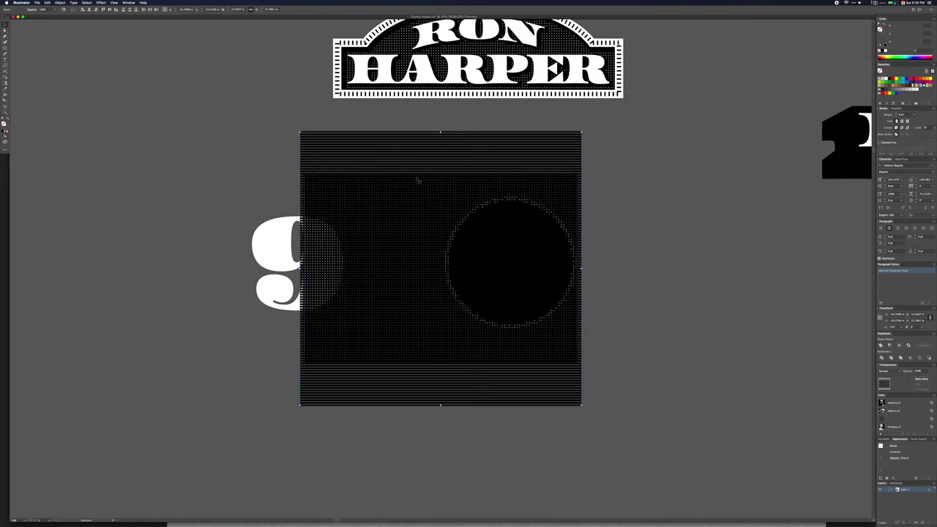
key("ctrl+z")
key("ctrl+z")
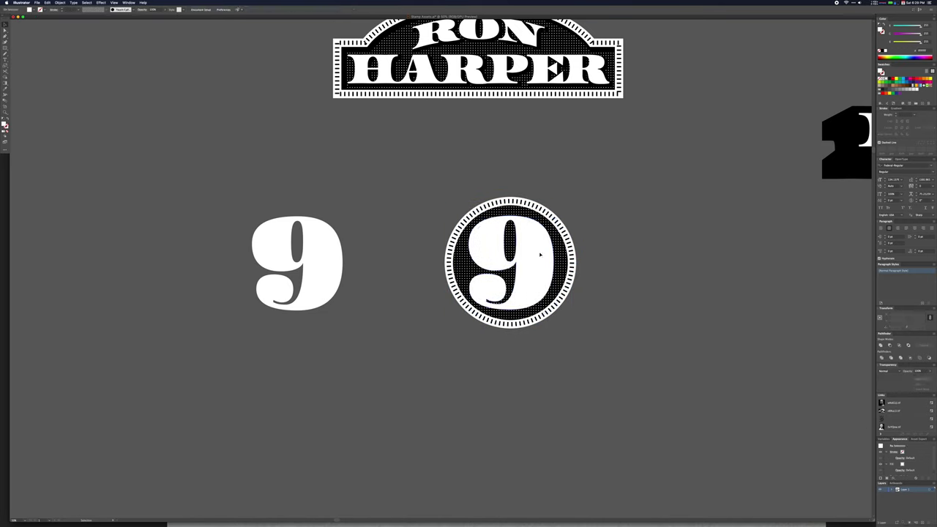
- Paste the circled 9 beside the RON HARPER badge in the smart object file and make a solid black circle for its backing
key("ctrl+z")
key("ctrl+z")
key("ctrl+z")
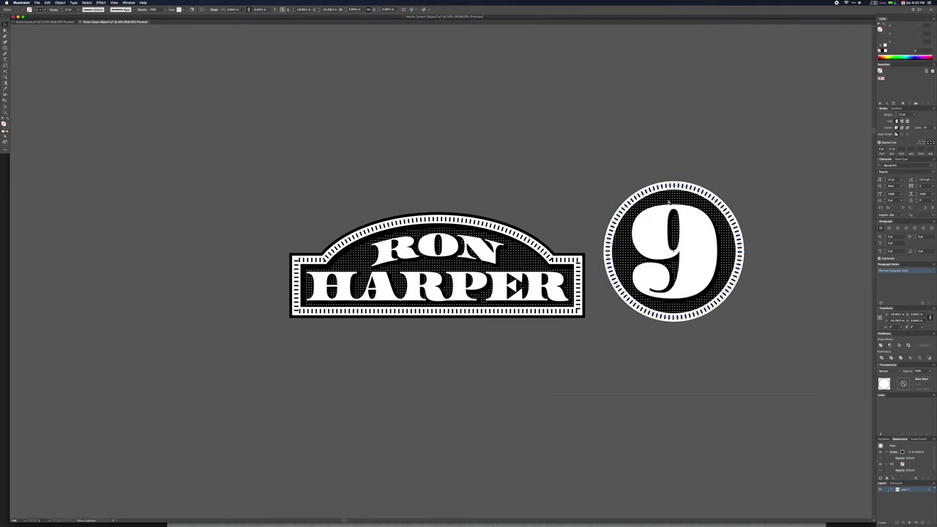
key("ctrl+z")
key("ctrl+z")
key("ctrl+z")
key("ctrl+z")
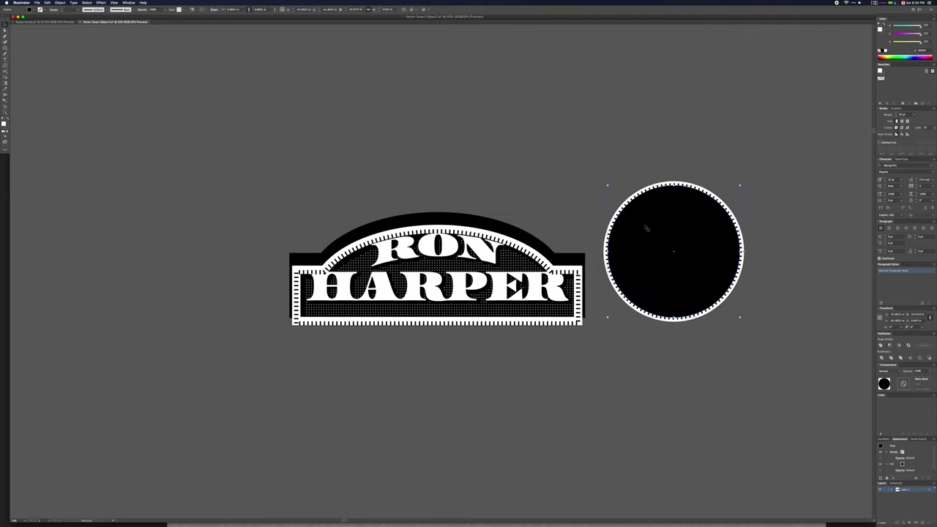
- Add a second circled 9 on the badge's other side and scale the updated artwork in Photoshop to fit the stamp's border
key("ctrl+shift+z")
key("ctrl+shift+z")
key("ctrl+shift+z")
key("ctrl+shift+z")
key("ctrl+shift+z")
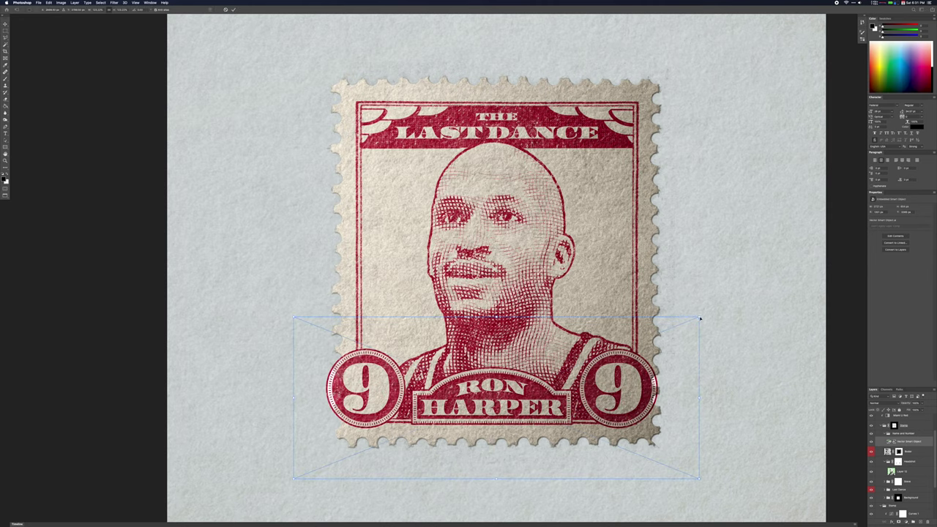
left_click_drag(700, 319, 670, 326)
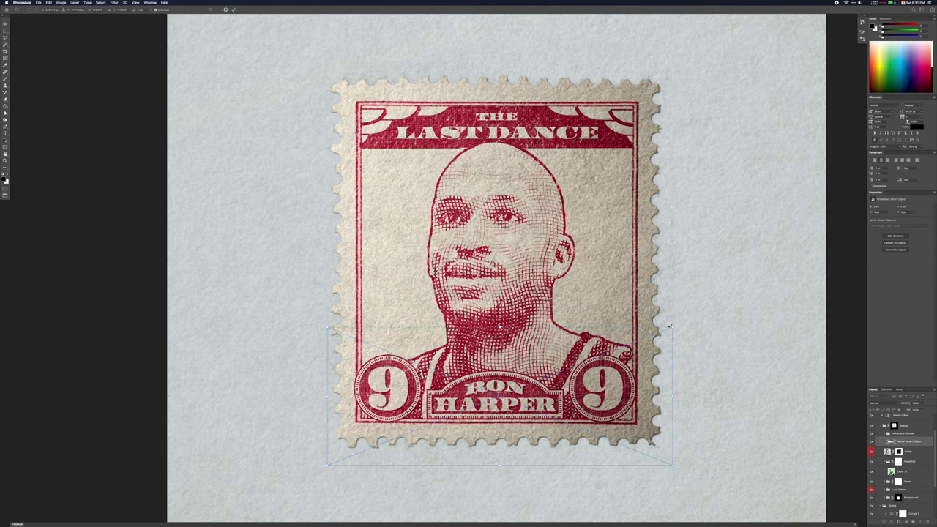
key("Return")
- Place a horizontal-line vector pattern in the Background group and fit it behind the portrait within the stamp frame
key("ctrl+minus")
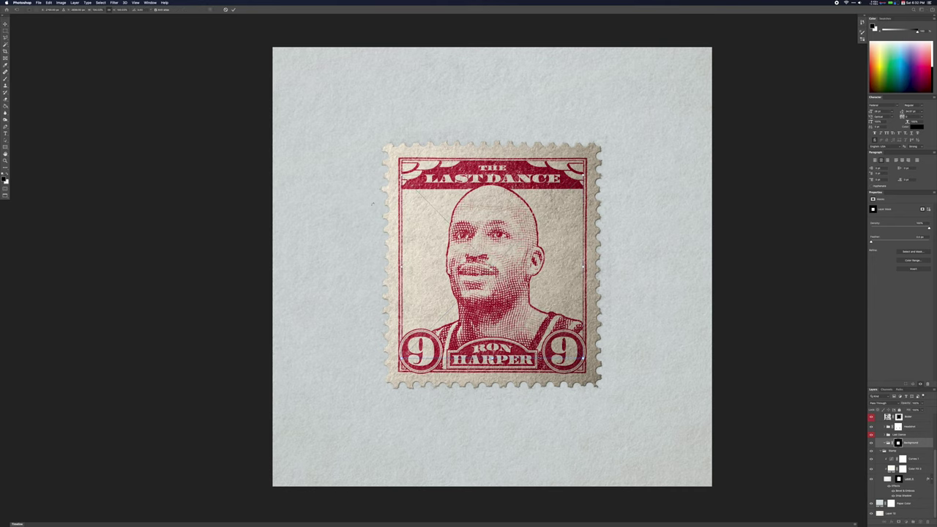
left_click_drag(912, 444, 914, 453)
left_click_drag(559, 256, 560, 256)
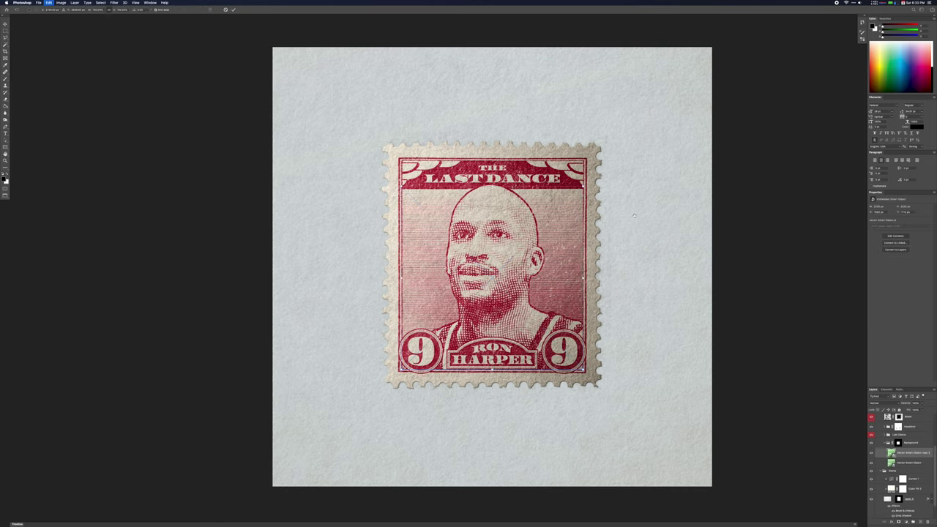